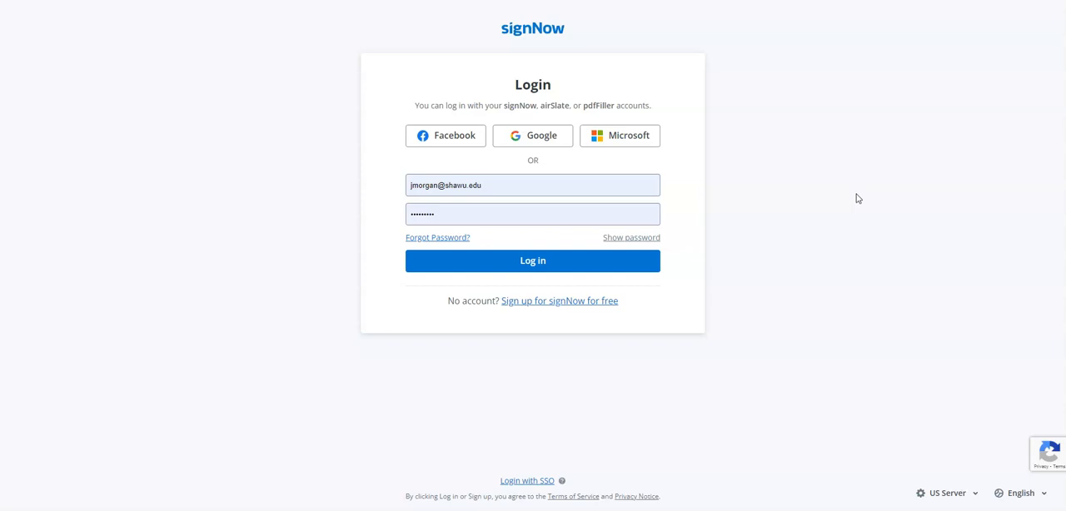
Switch to the second Paint window to examine the screenshot of the signNow documents page
left_click(837, 199)
mouse_move(361, 510)
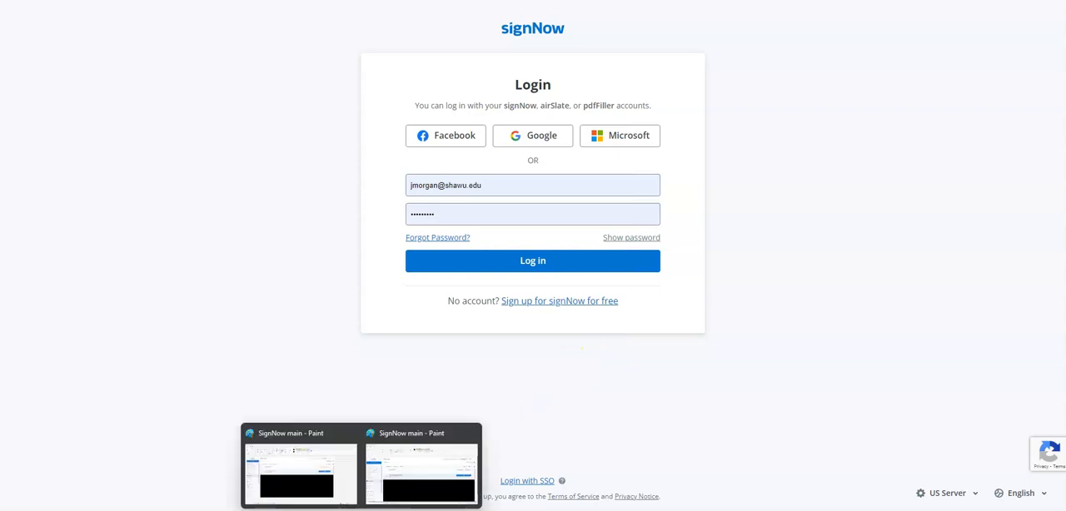
left_click(414, 478)
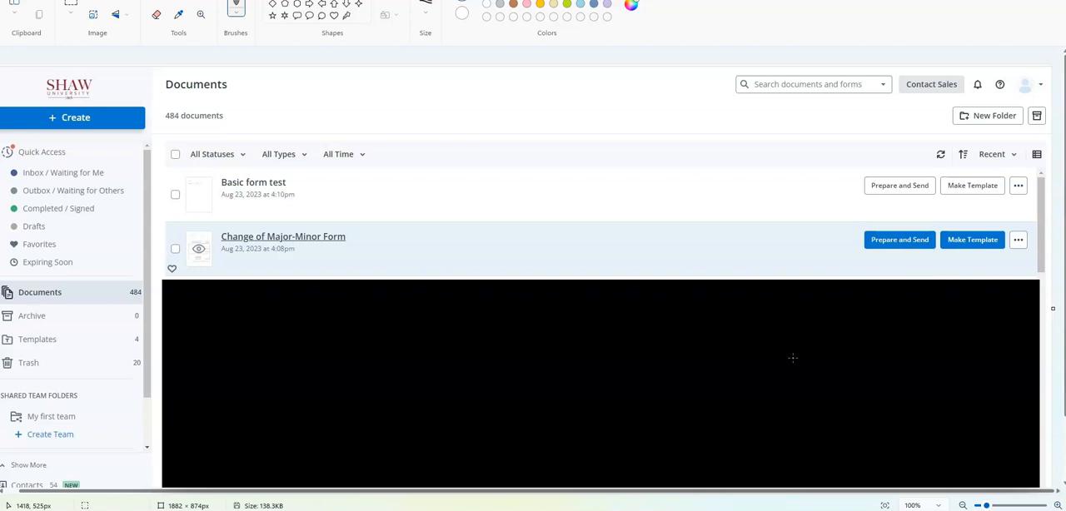
left_click(793, 357)
left_click_drag(1052, 209, 412, 206)
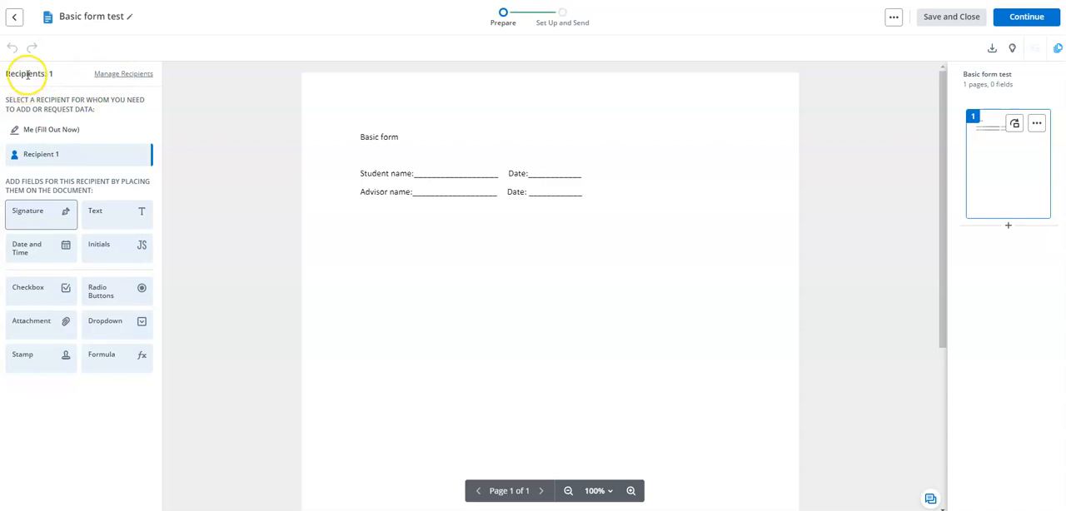
Open the recipient setup and enter the first recipient's e-mail and full name in place of Recipient 1
left_click(125, 73)
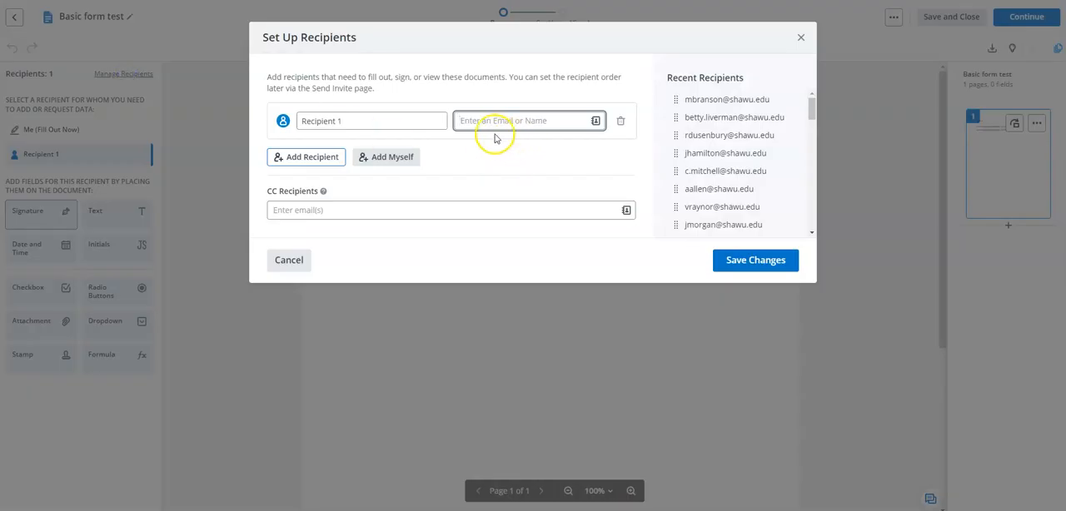
left_click(462, 120)
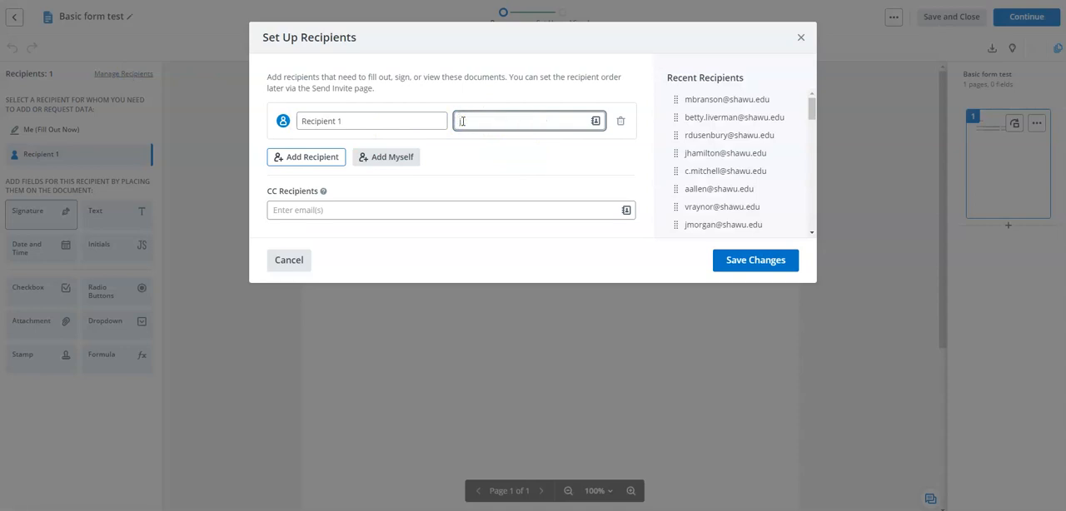
type("jm")
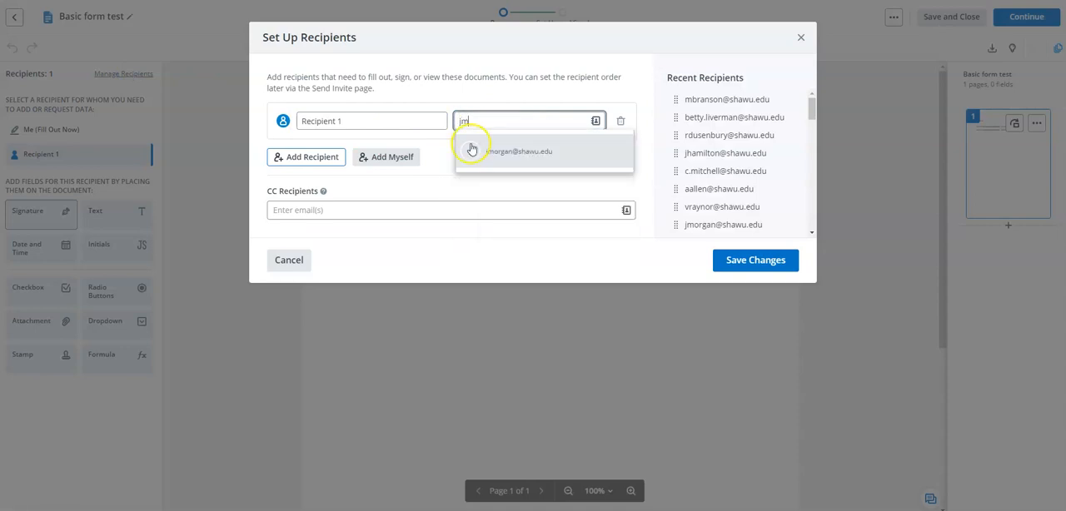
left_click(492, 153)
left_click(340, 119)
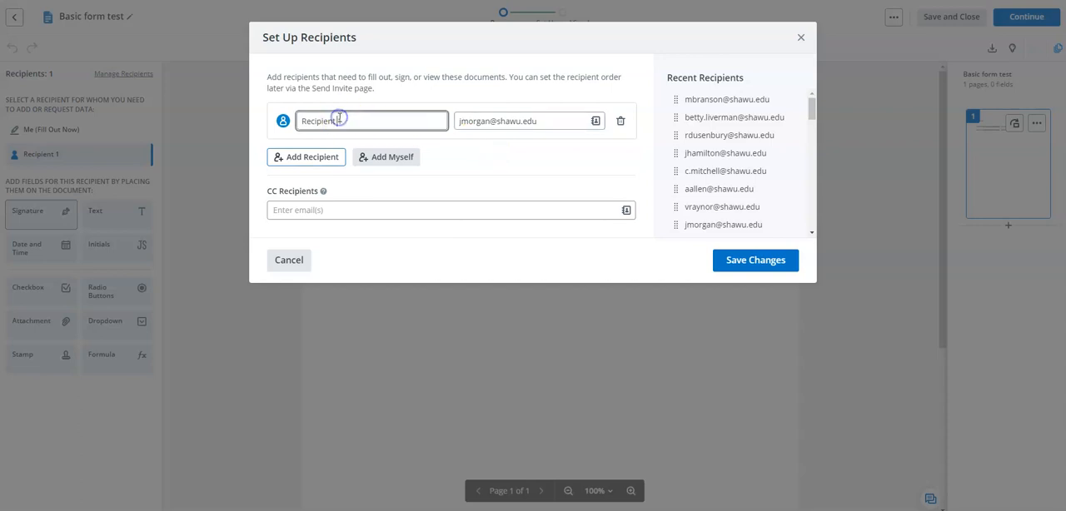
left_click_drag(352, 120, 285, 119)
key("BackSpace")
left_click(489, 150)
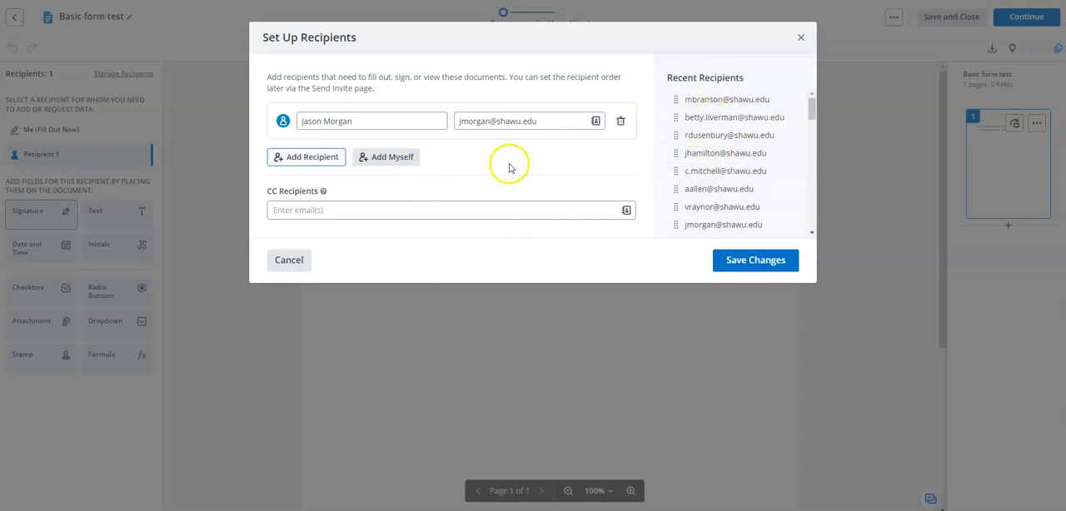
Add a second recipient with the recipient's e-mail and full name, and save the recipient changes
left_click(304, 158)
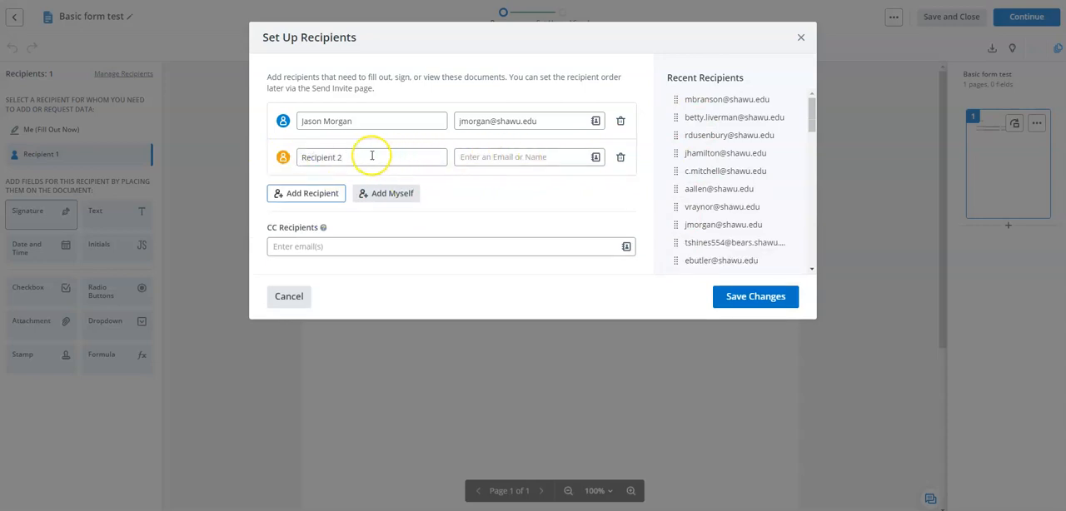
left_click(518, 156)
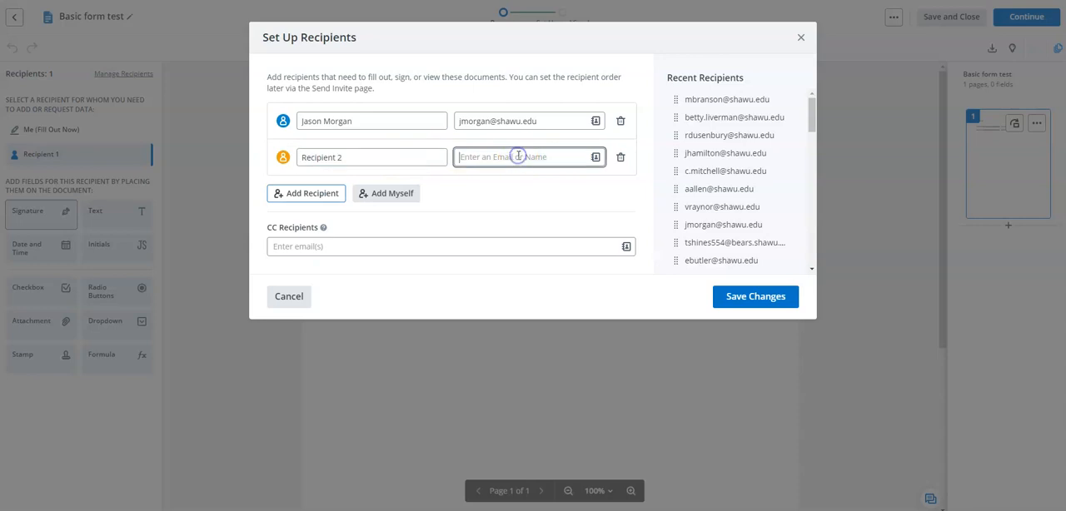
type("jmorg")
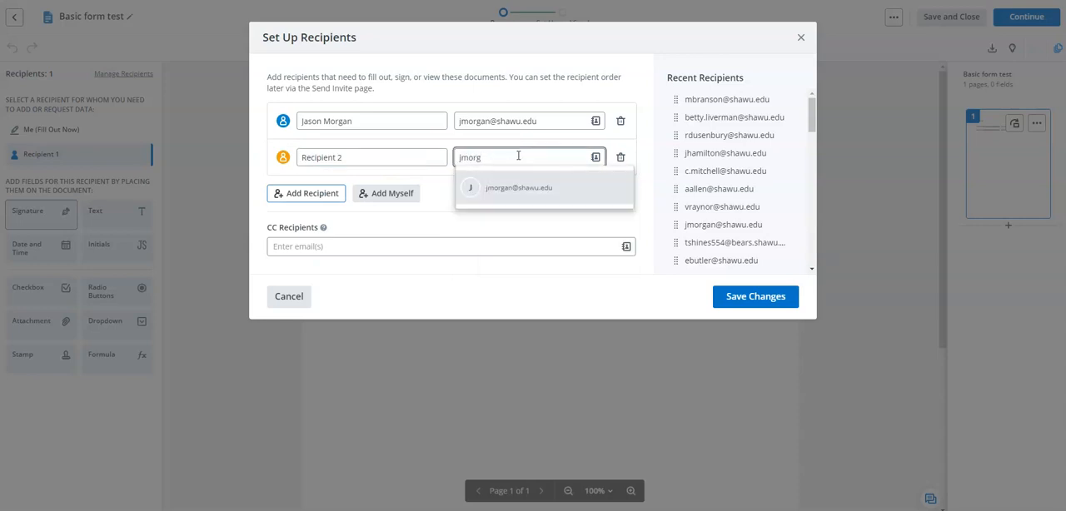
left_click(526, 186)
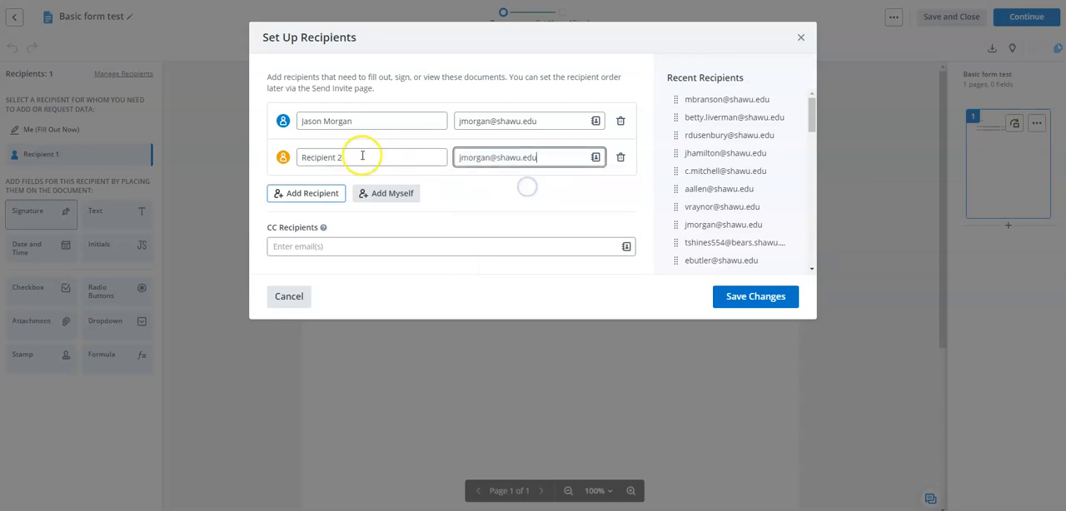
left_click_drag(352, 156, 306, 157)
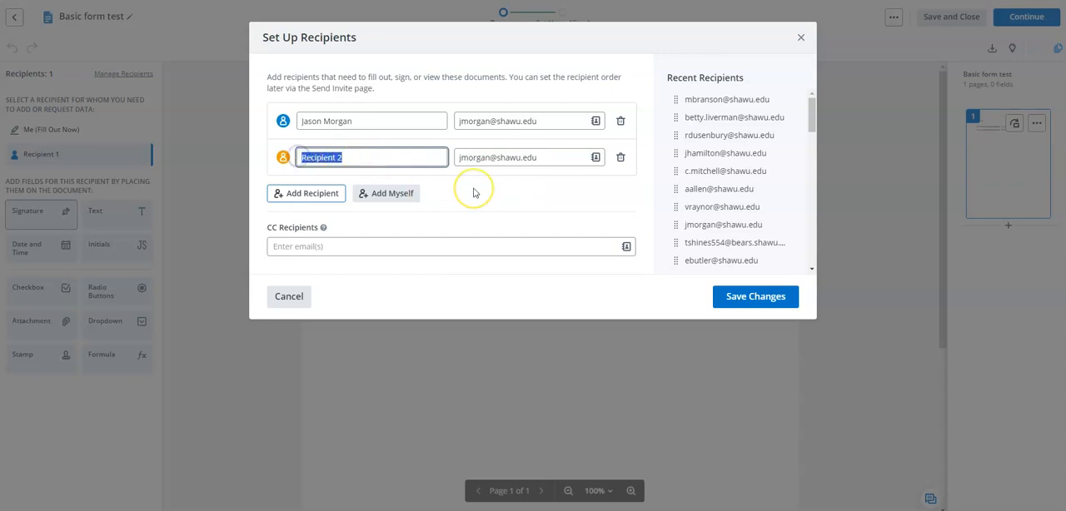
key("BackSpace")
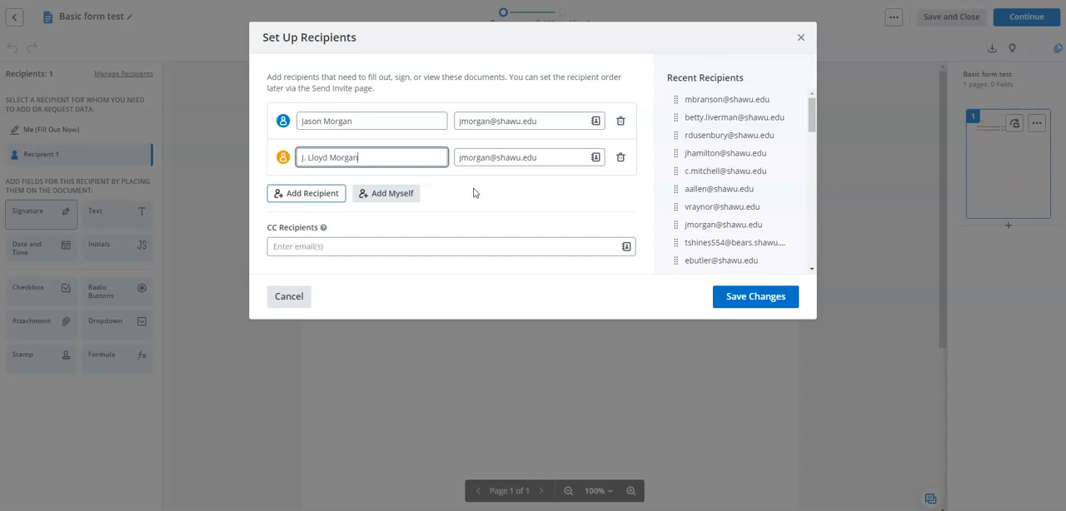
left_click(761, 299)
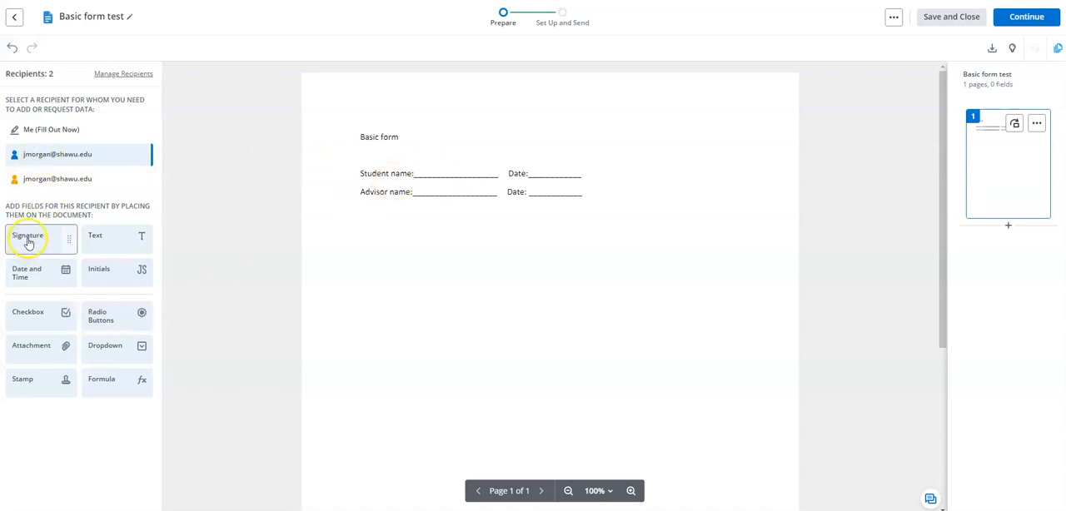
Place the first recipient's signature field on the Student name line, fitted to its width, and a date field on the adjacent Date line
mouse_move(27, 239)
left_mouse_down()
mouse_move(350, 167)
mouse_move(424, 159)
mouse_move(418, 169)
left_mouse_up()
left_click_drag(538, 176, 498, 177)
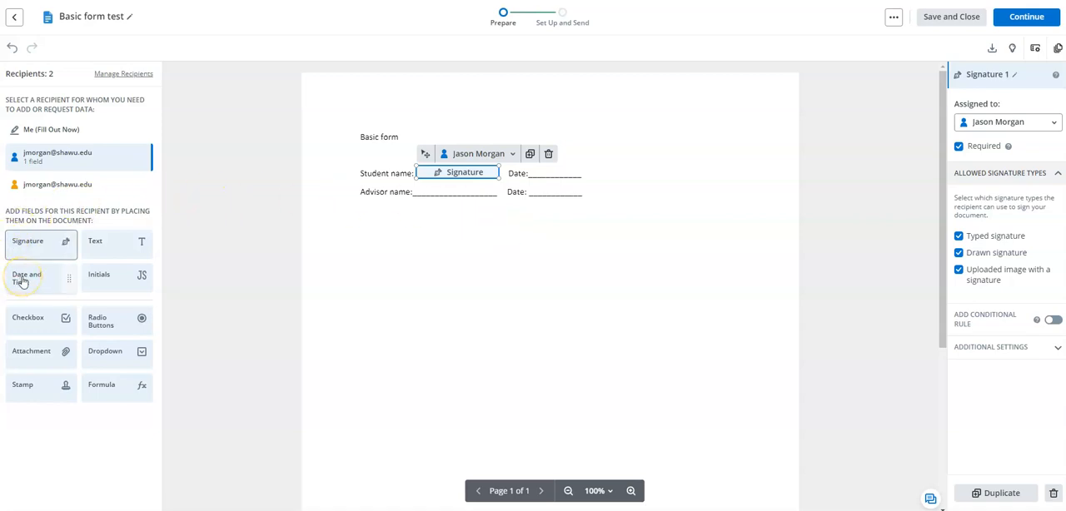
left_click_drag(22, 282, 531, 170)
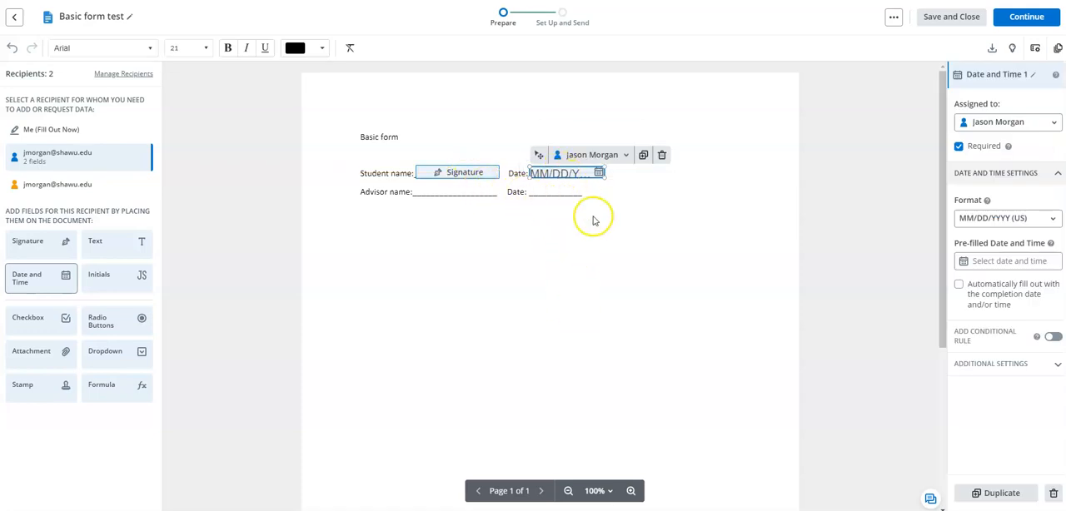
left_click(547, 289)
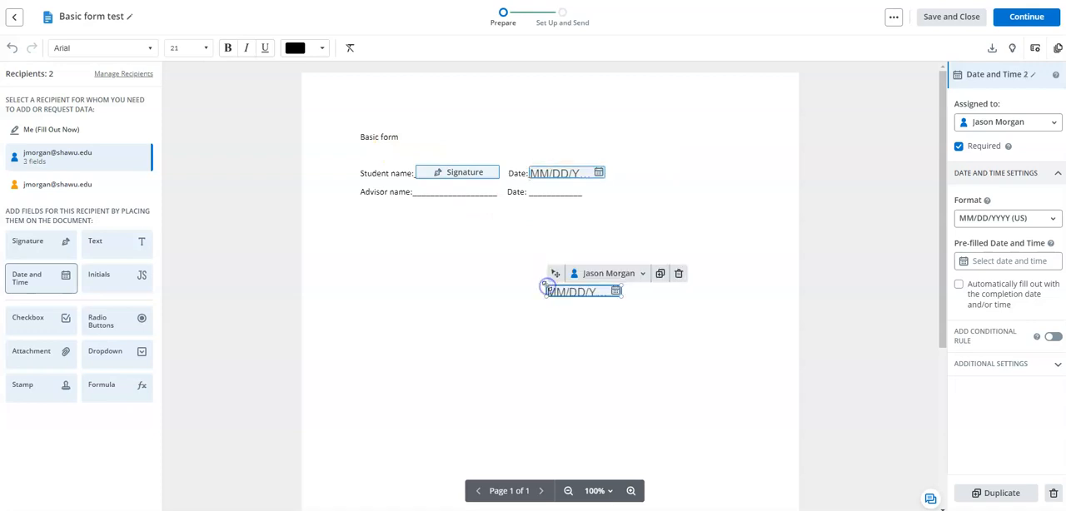
left_click(434, 317)
left_click(623, 248)
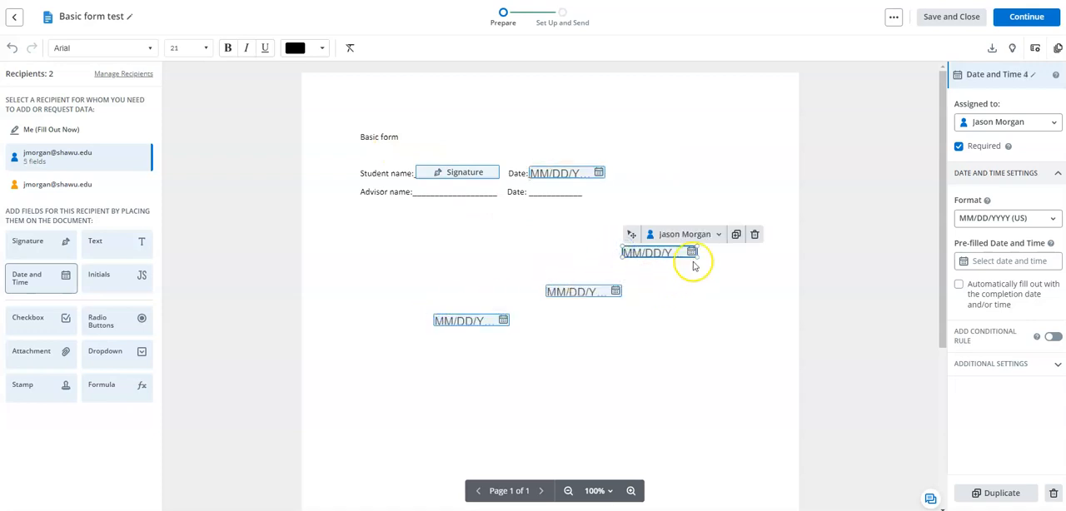
left_click(754, 235)
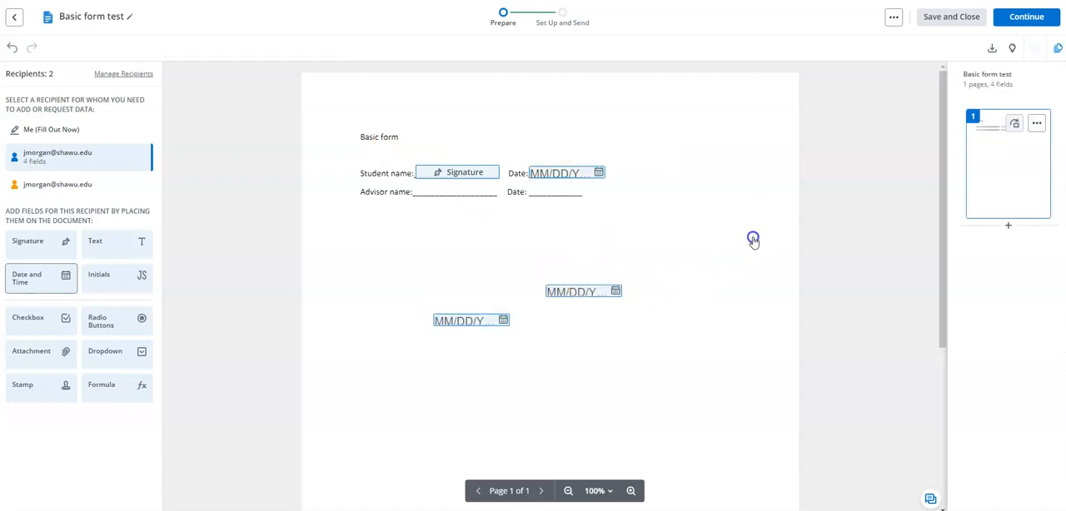
left_click(595, 295)
left_click(680, 272)
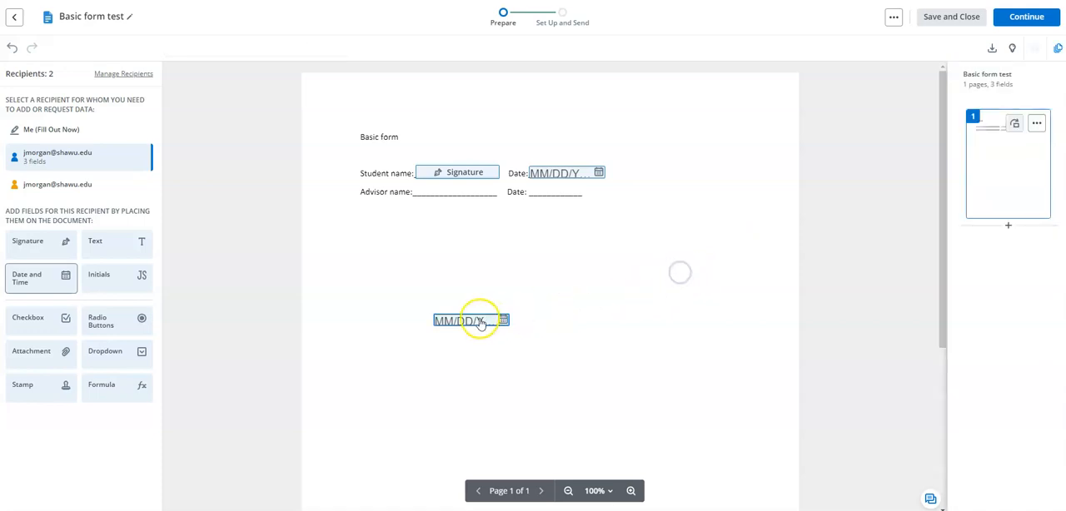
left_click(481, 323)
left_click(566, 304)
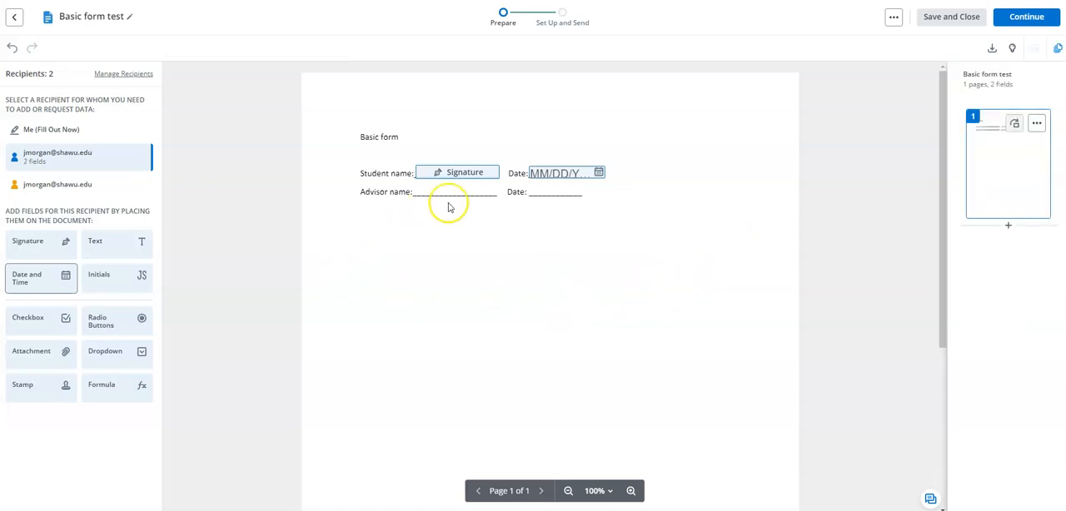
Place the second recipient's signature field on the Advisor name line and a date field beside it, removing any stray date field
left_click(44, 189)
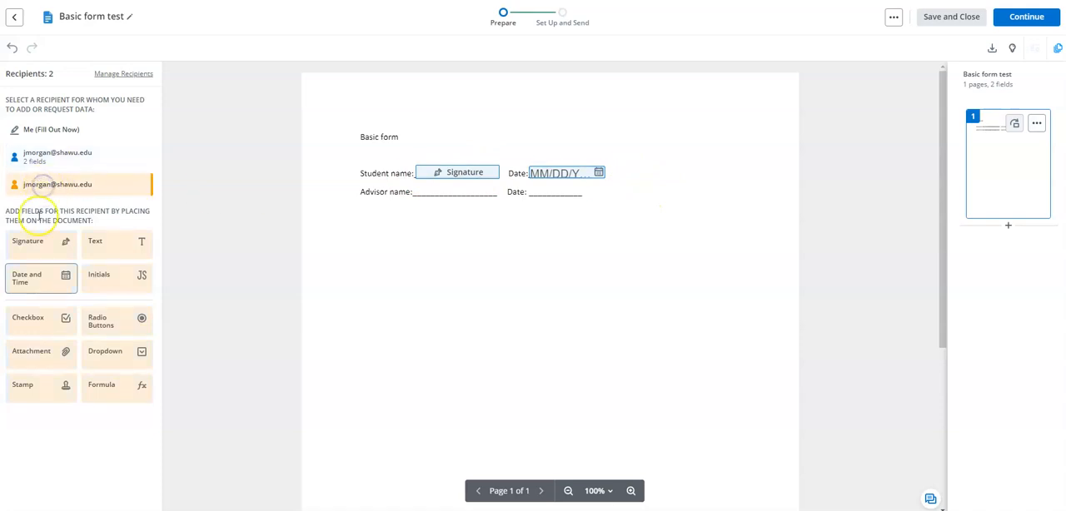
mouse_move(29, 247)
left_mouse_down()
mouse_move(224, 202)
mouse_move(416, 187)
left_mouse_up()
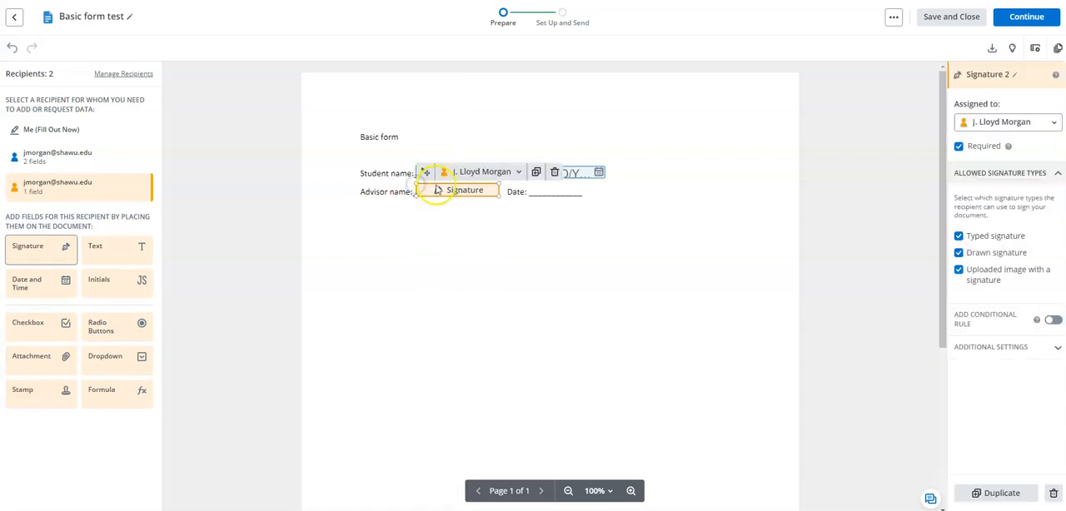
mouse_move(45, 281)
left_mouse_down()
mouse_move(588, 193)
mouse_move(542, 186)
mouse_move(533, 197)
mouse_move(530, 188)
left_mouse_up()
left_click(561, 278)
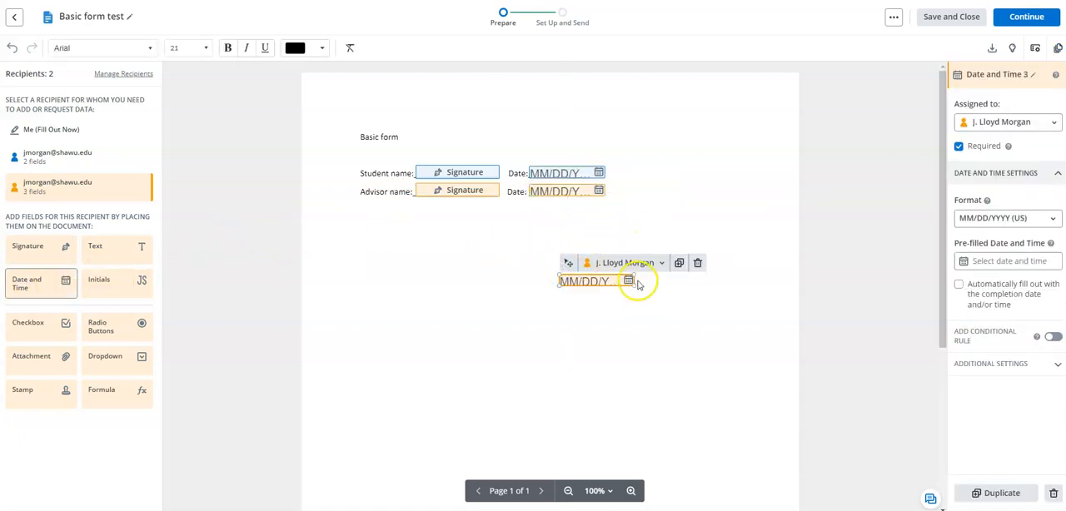
left_click(698, 264)
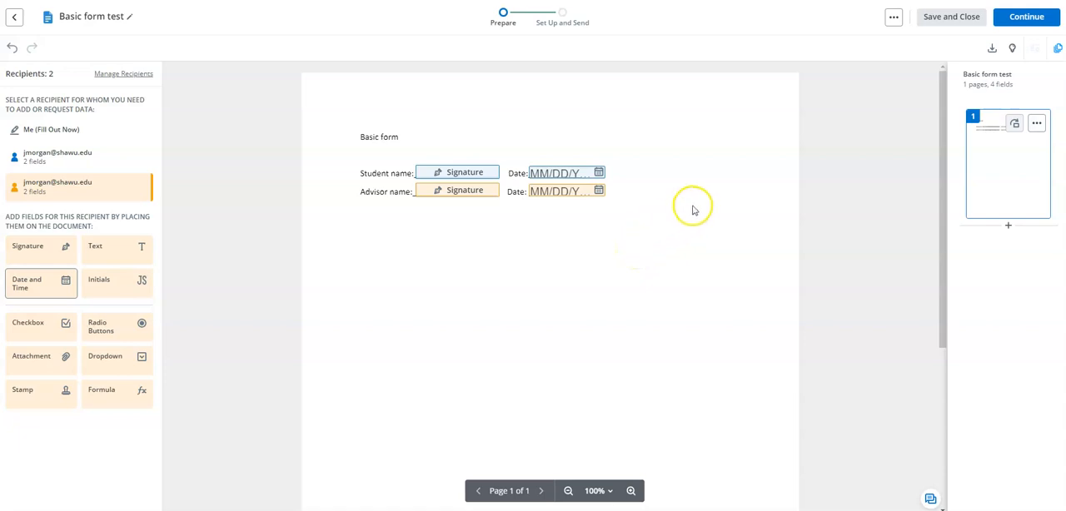
Continue to the invite setup and set recipients to receive the documents In Order
left_click(1031, 17)
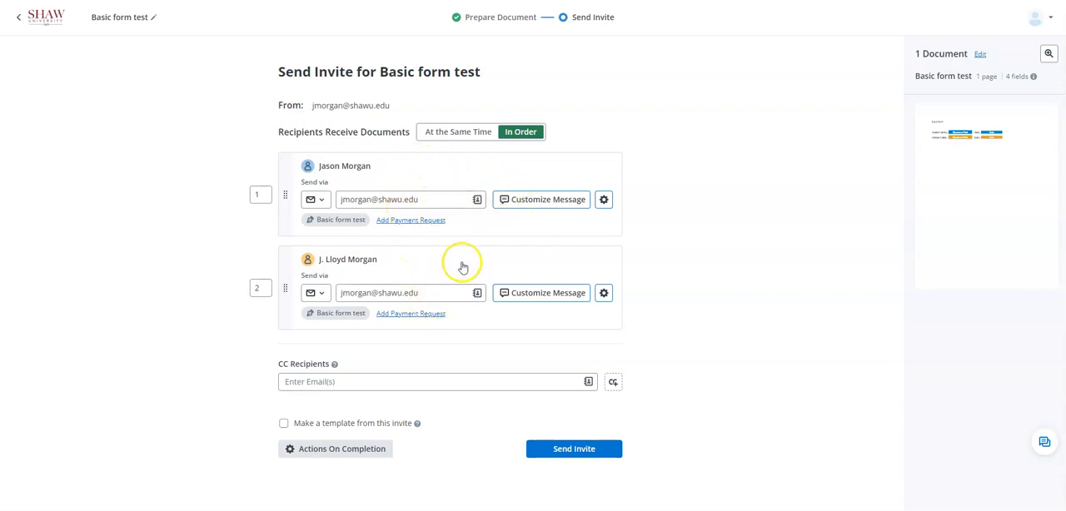
left_click(454, 133)
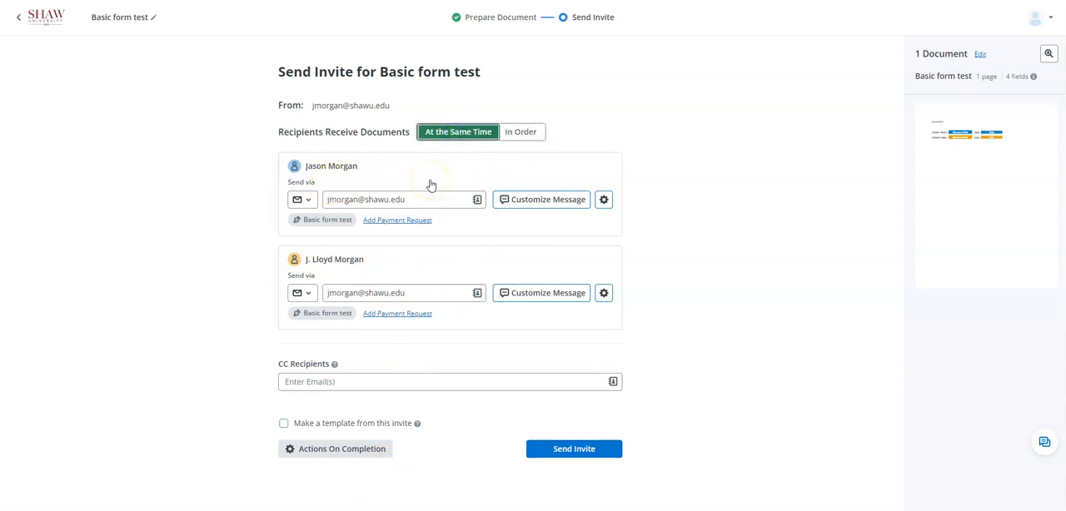
left_click(519, 133)
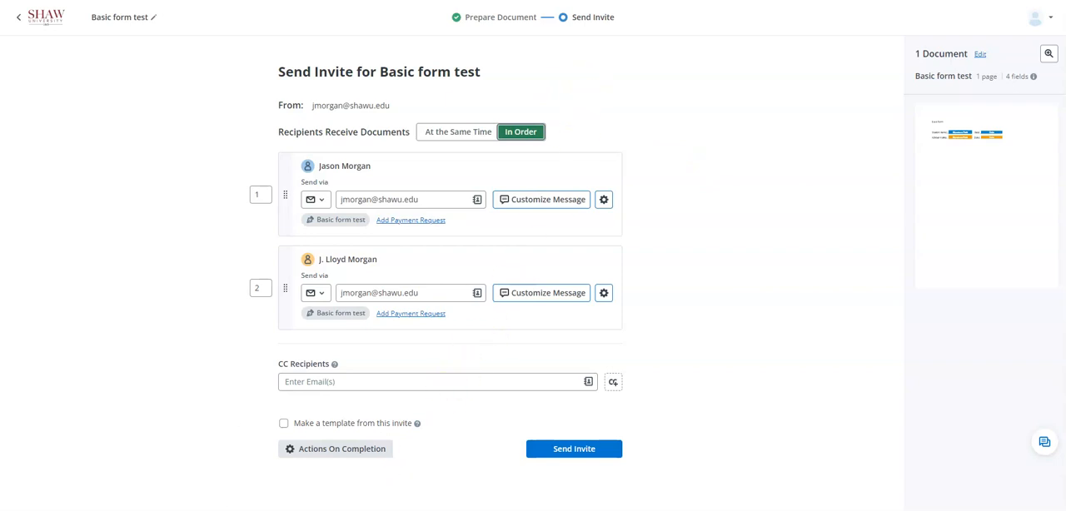
Switch back to the second Paint window with the signNow main page screenshot
left_click(361, 510)
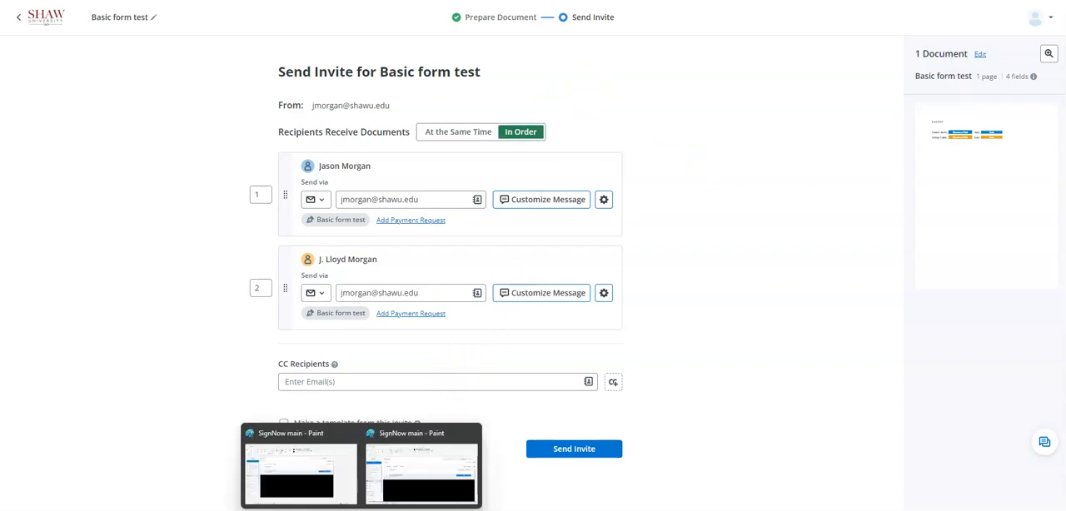
left_click(419, 476)
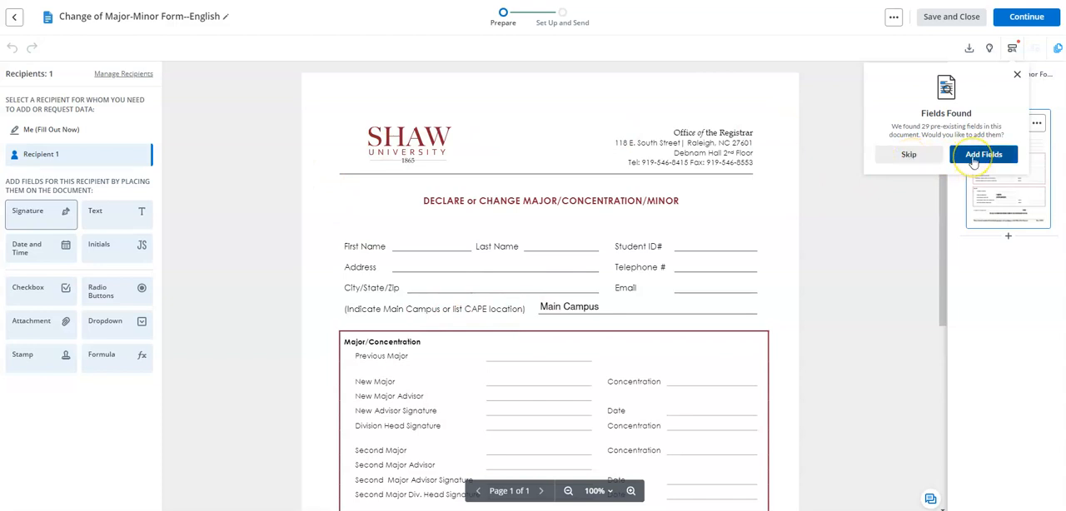
Skip adding the pre-existing fields found in the Change of Major-Minor form and review its Major/Concentration and Minor sections
left_click(909, 156)
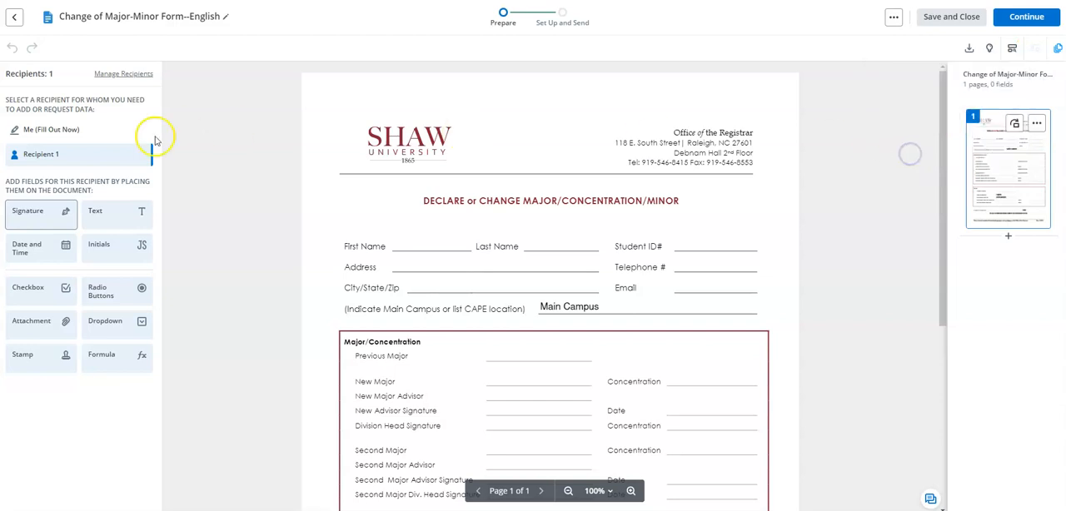
scroll(581, 200, "down", 1)
scroll(580, 200, "down", 2)
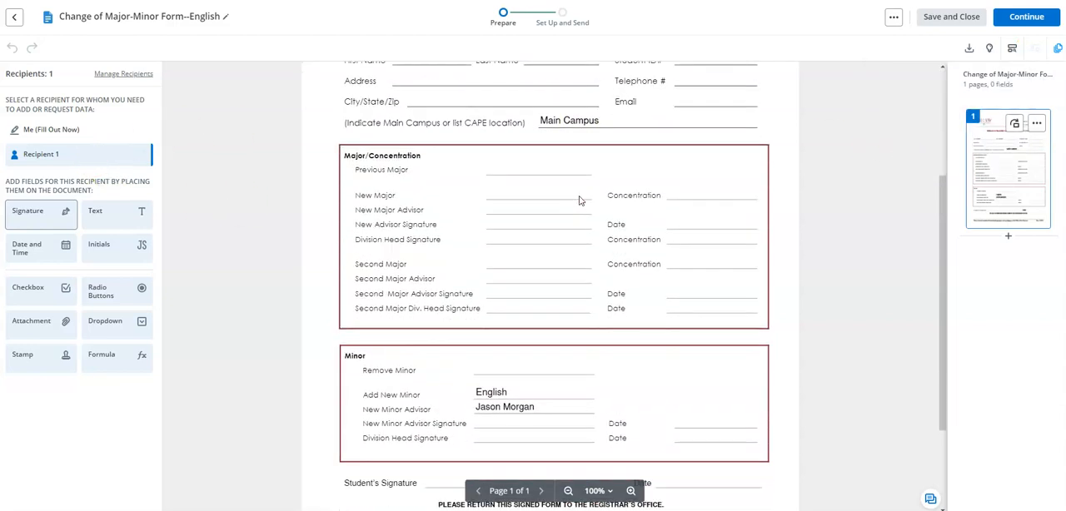
scroll(580, 200, "down", 1)
scroll(581, 200, "up", 1)
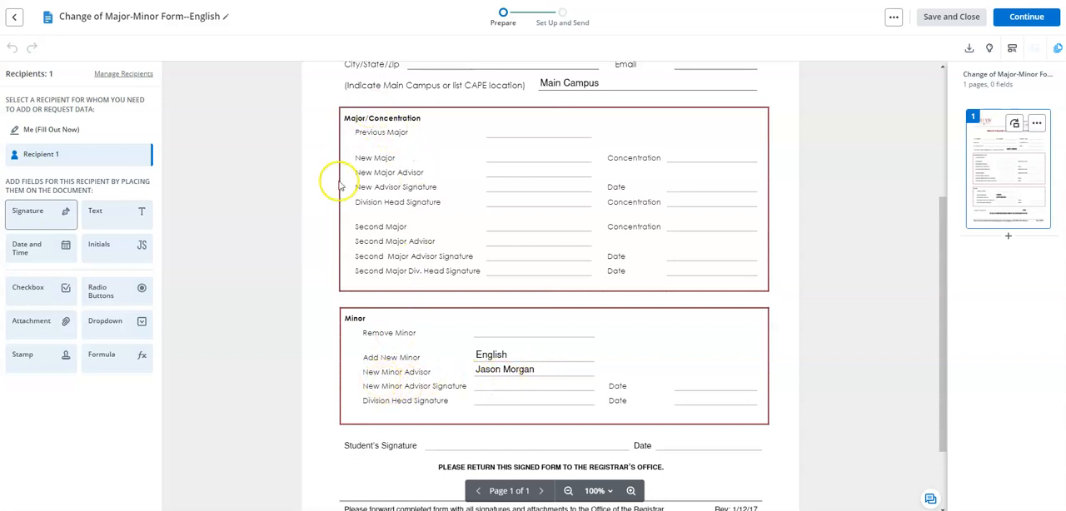
scroll(597, 238, "up", 1)
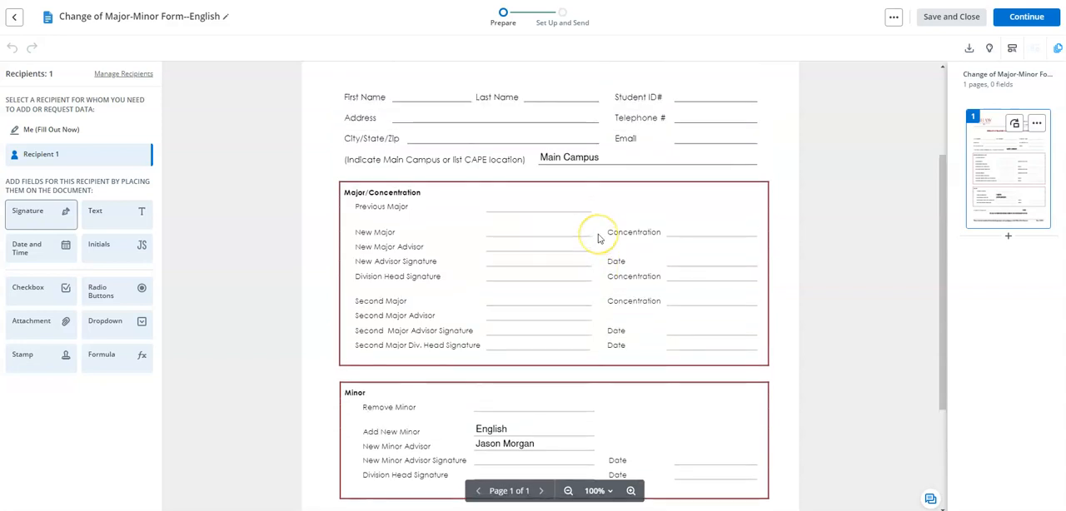
Review the form's student information, Major/Concentration, Minor and Student's Signature sections to see which lines need fields
scroll(597, 231, "down", 3)
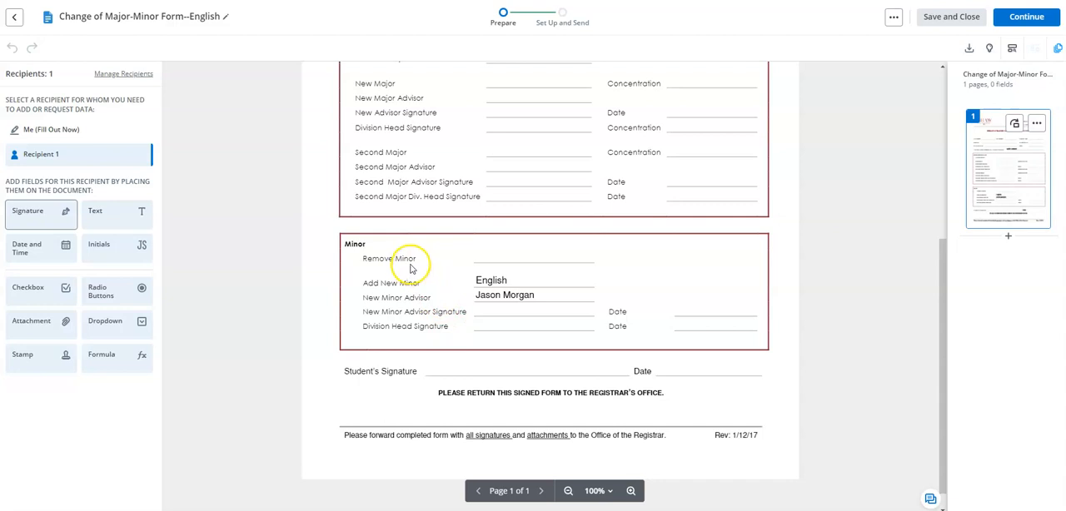
scroll(433, 268, "up", 2)
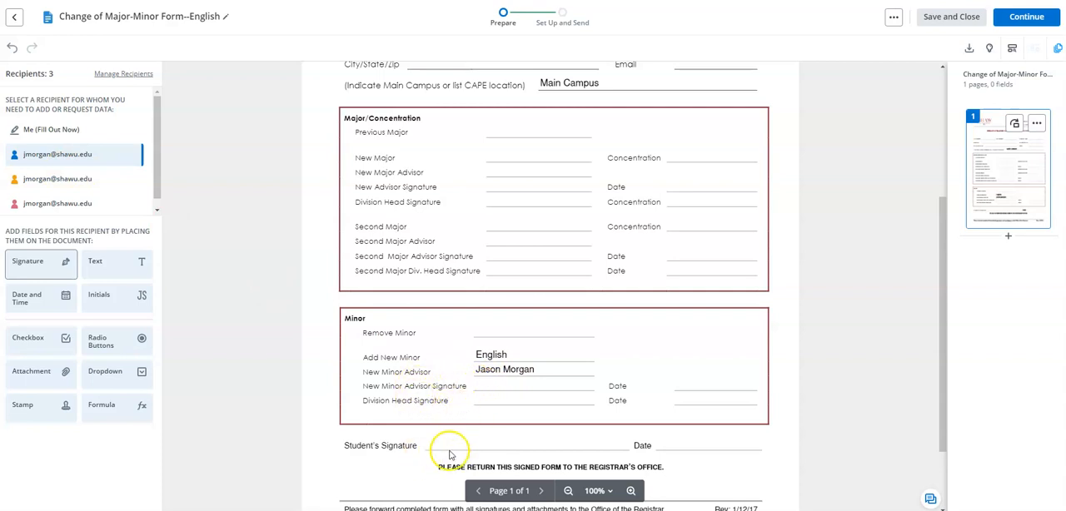
scroll(575, 258, "up", 3)
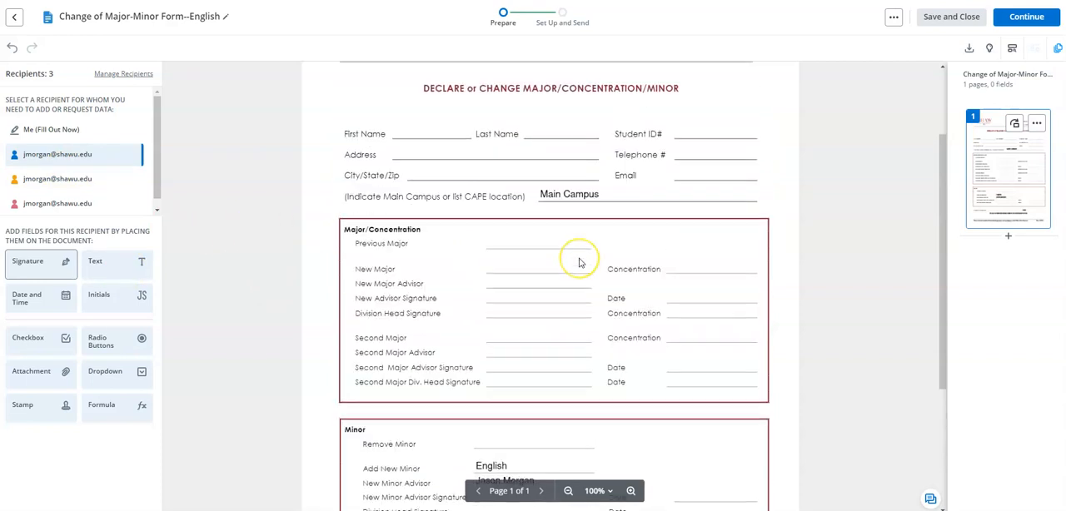
scroll(578, 261, "up", 1)
scroll(533, 393, "down", 3)
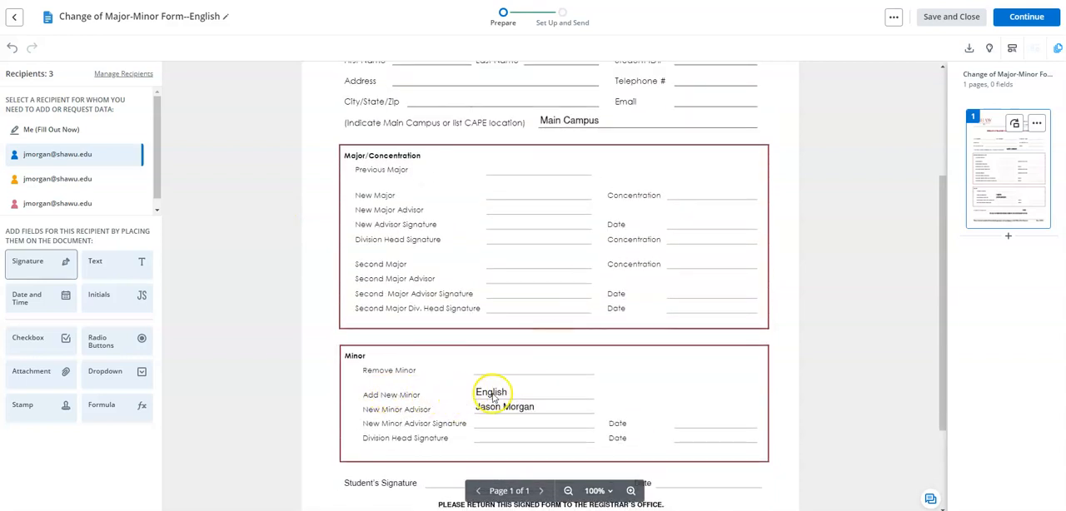
scroll(564, 304, "up", 3)
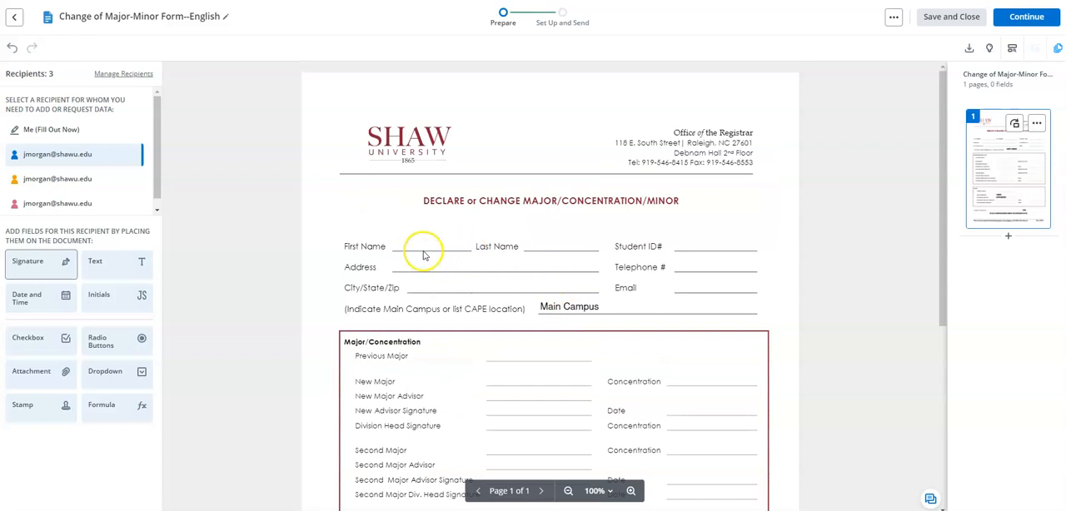
scroll(542, 252, "down", 2)
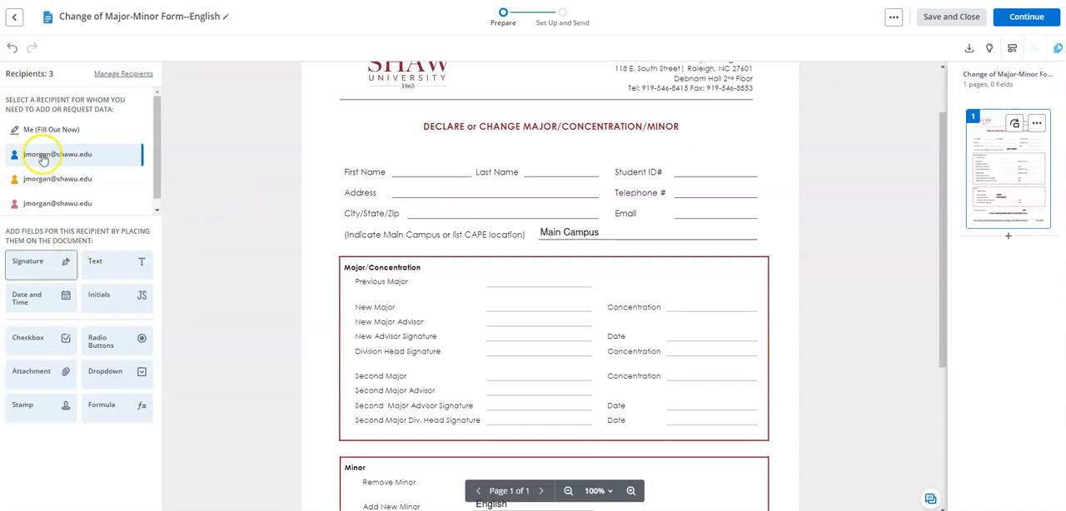
Place the first recipient's text fields on the First Name, Last Name, Student ID# and Address lines, narrowing the First Name field to fit
left_click_drag(99, 271, 396, 166)
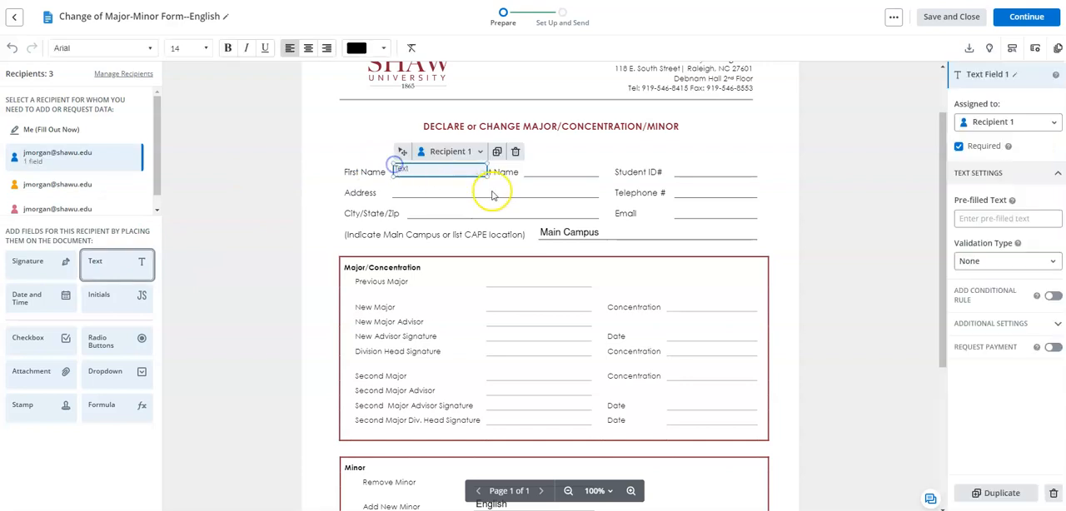
left_click_drag(487, 174, 477, 174)
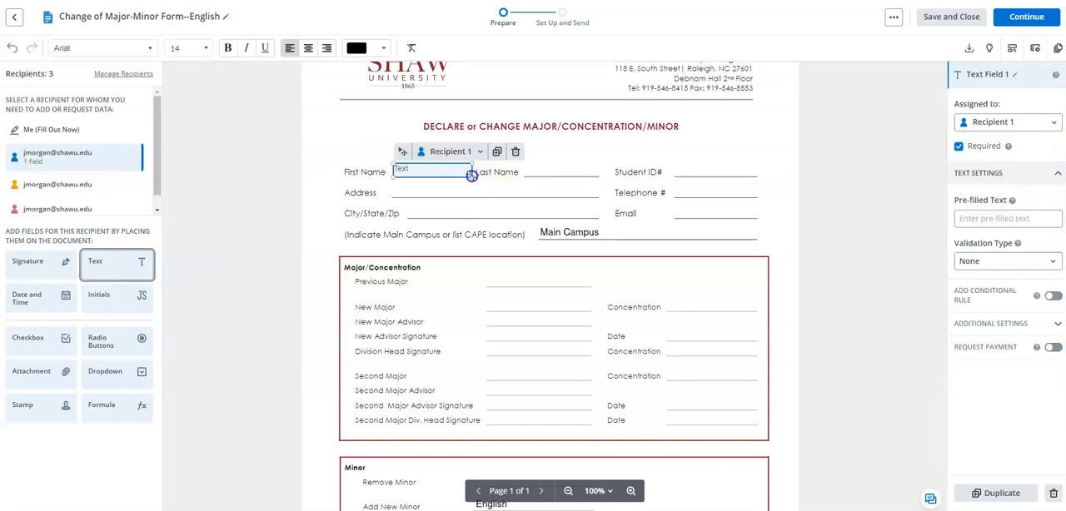
left_click_drag(106, 268, 525, 169)
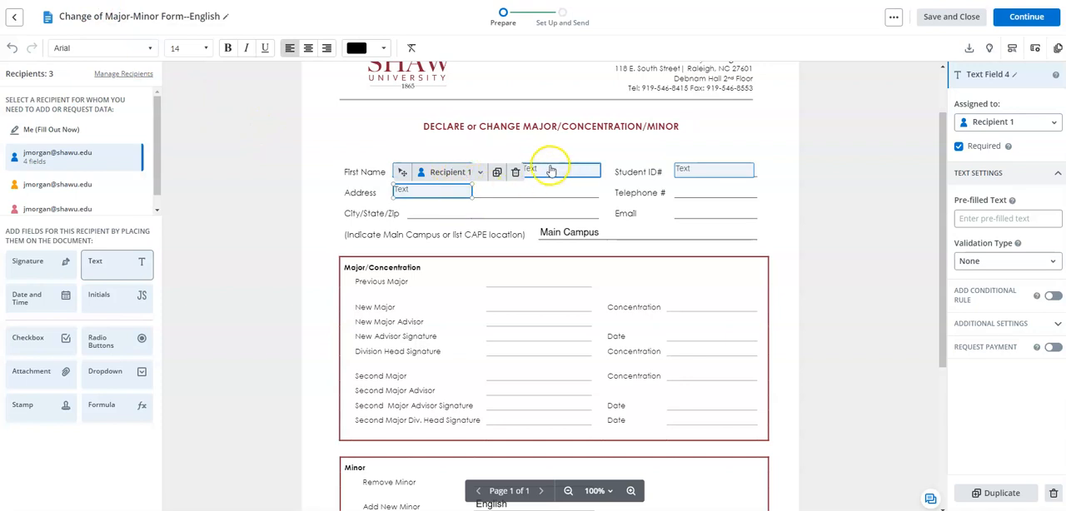
Widen the Address text field to fill its line and add fitted text fields for Telephone #, City/State/Zip and Email
left_click_drag(469, 193, 596, 195)
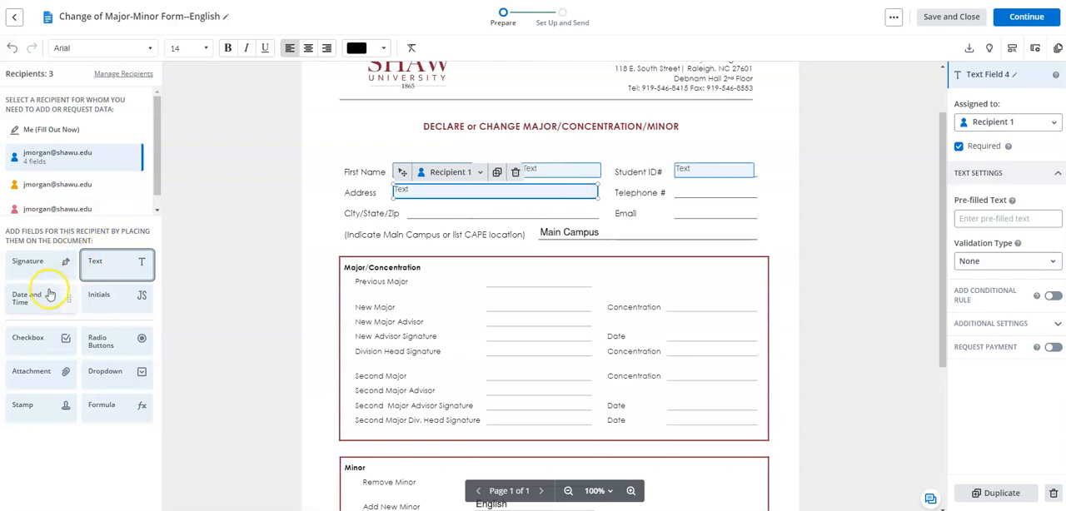
left_click_drag(94, 275, 676, 188)
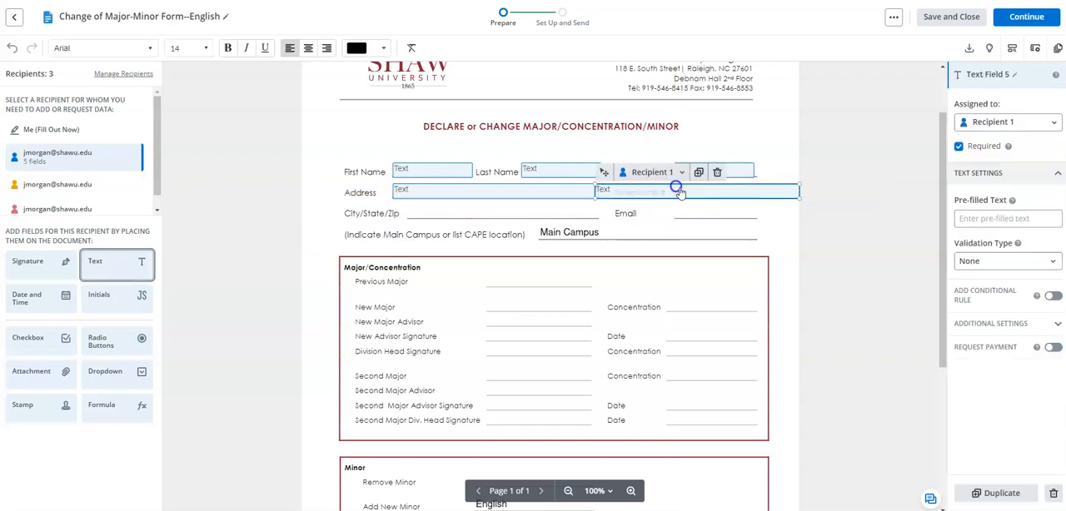
left_click_drag(786, 201, 716, 187)
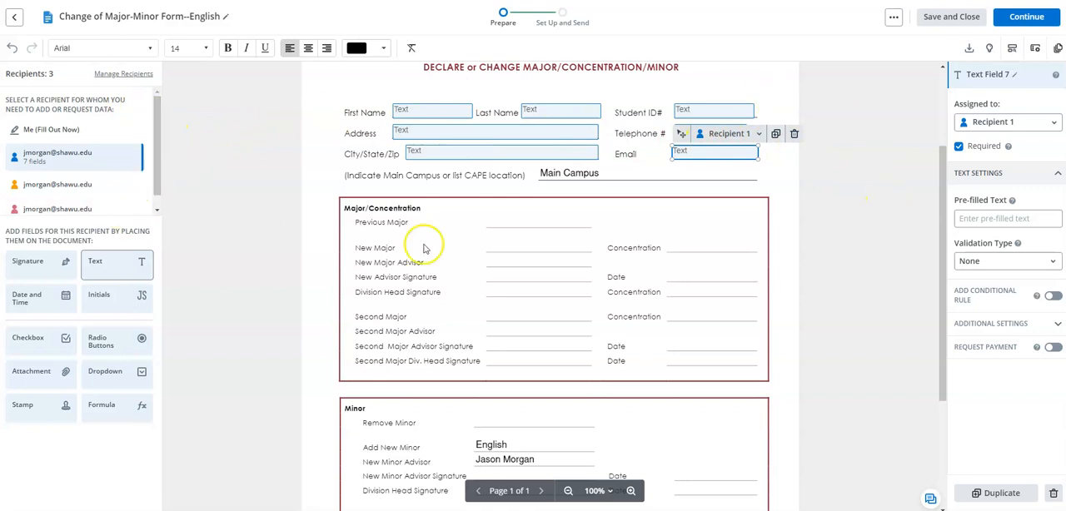
Delete the first recipient's Email text field and place a new one on the Email line
scroll(812, 158, "up", 2)
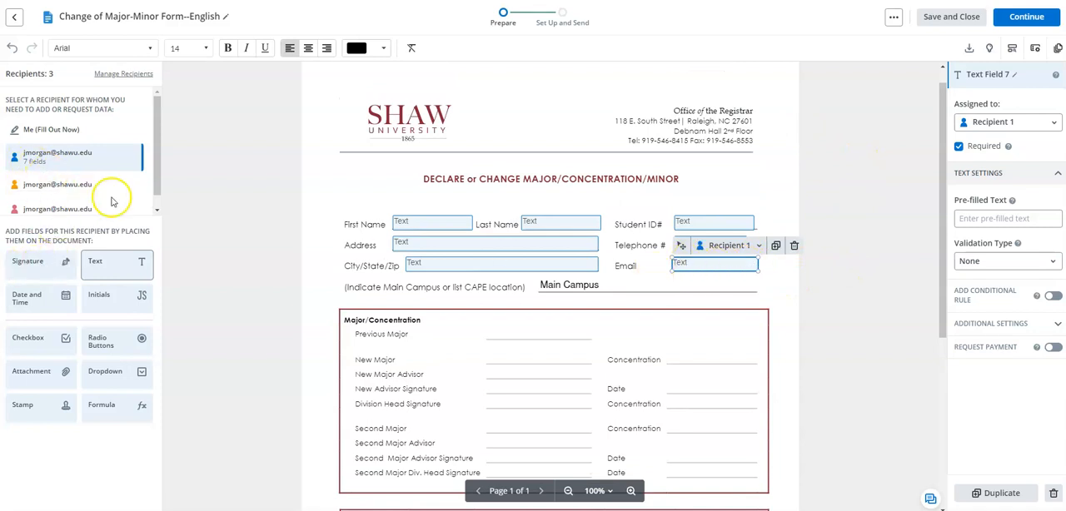
scroll(882, 283, "down", 1)
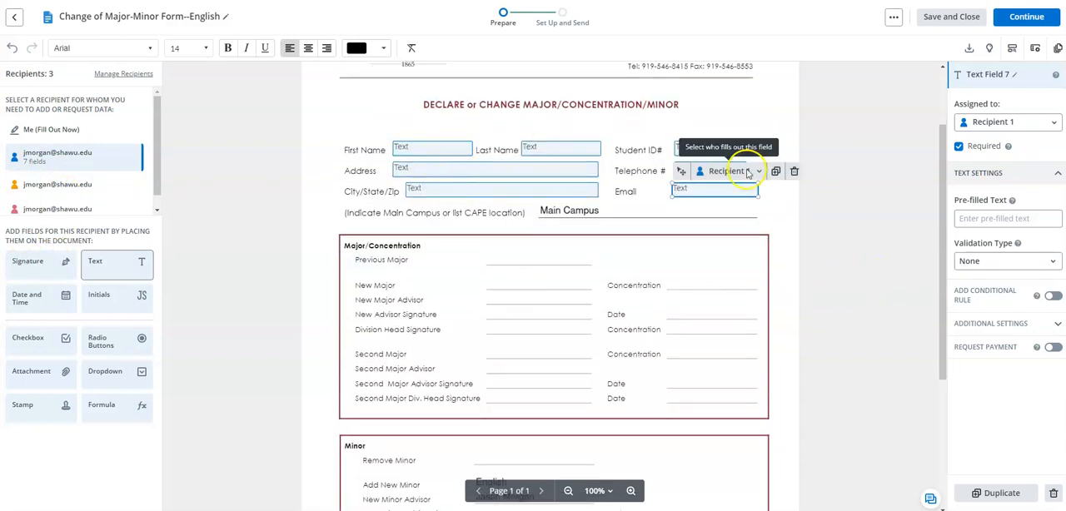
left_click(794, 172)
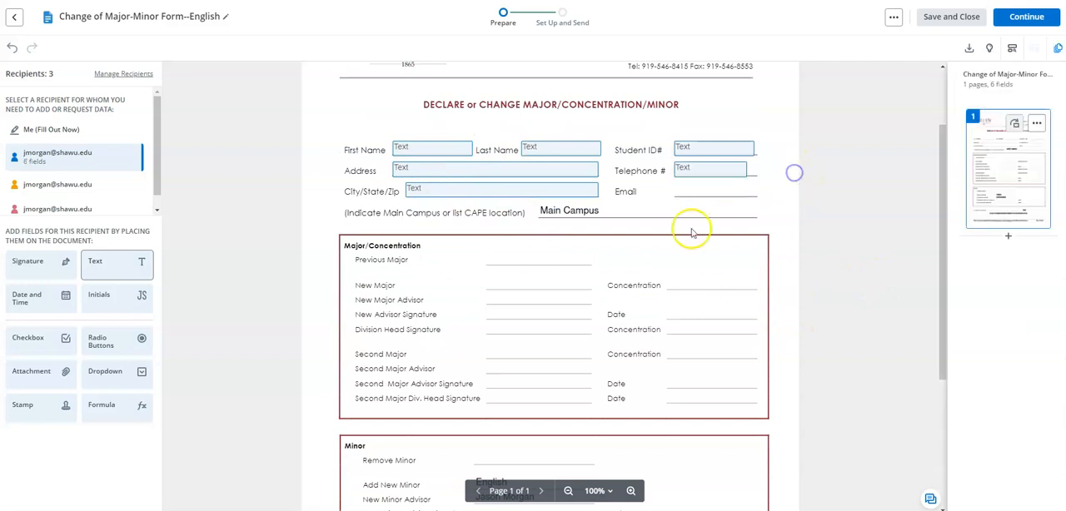
left_click_drag(97, 269, 679, 189)
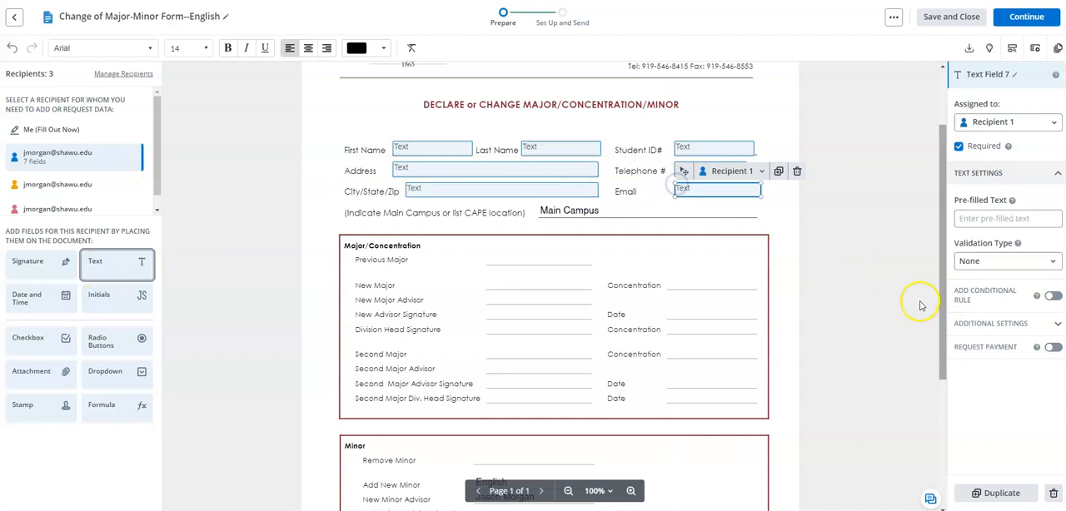
Place the first recipient's signature field on the Student's Signature line, resize it, and add a date field on the adjacent Date line
scroll(611, 278, "down", 1)
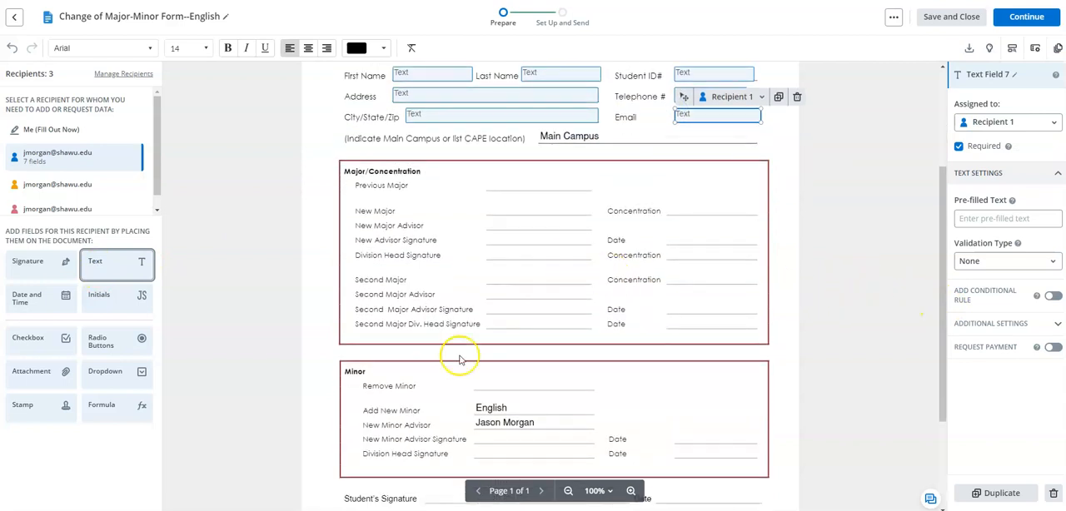
scroll(566, 158, "up", 1)
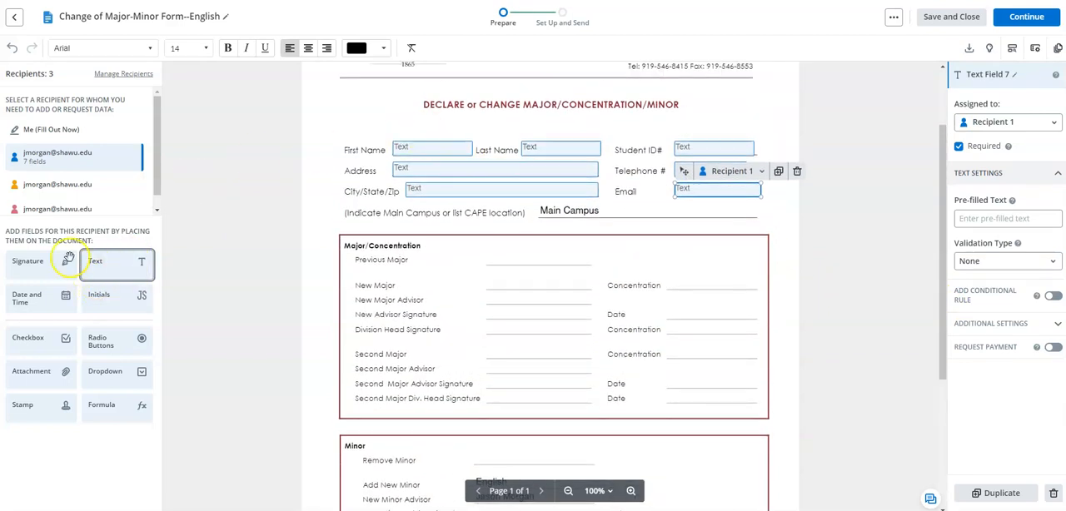
scroll(505, 313, "down", 3)
scroll(503, 314, "up", 4)
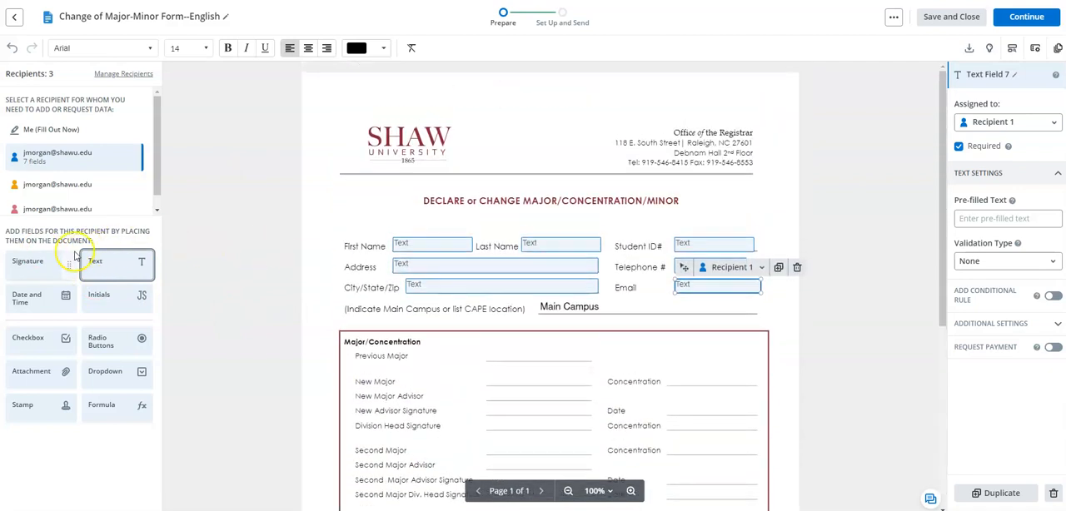
mouse_move(32, 270)
left_mouse_down()
mouse_move(142, 281)
mouse_move(506, 269)
mouse_move(474, 267)
mouse_move(431, 371)
left_mouse_up()
scroll(507, 269, "down", 4)
mouse_move(509, 376)
left_mouse_down()
mouse_move(618, 375)
mouse_move(560, 378)
left_mouse_up()
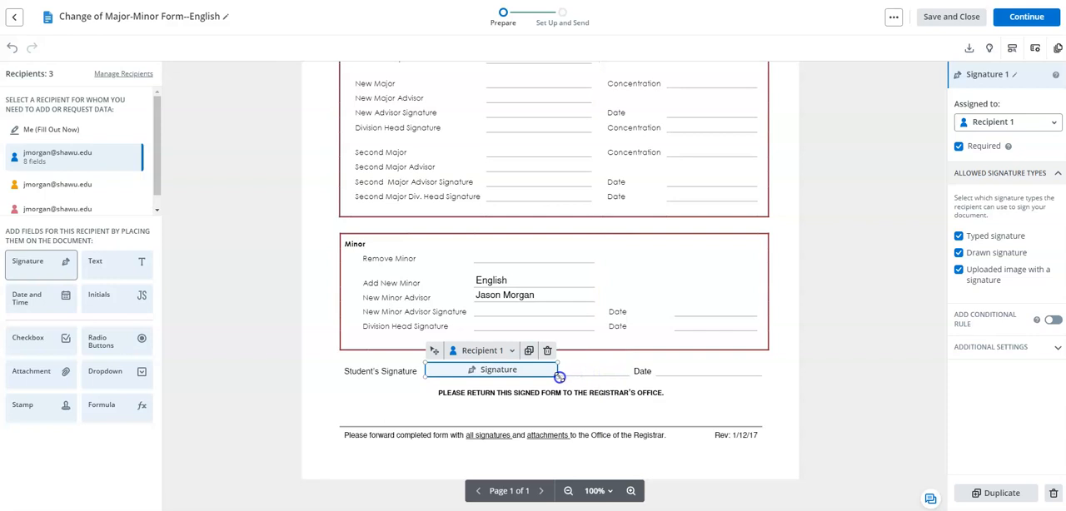
mouse_move(48, 300)
left_mouse_down()
mouse_move(724, 314)
mouse_move(658, 368)
left_mouse_up()
Place the second recipient's signature field on the New Minor Advisor Signature line and a date field on its Date line
scroll(650, 216, "up", 2)
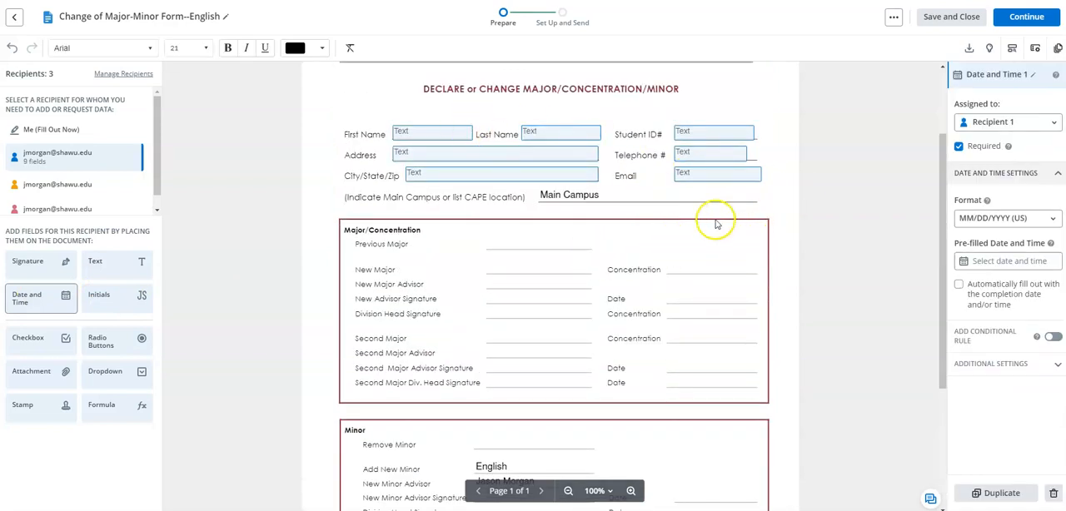
scroll(517, 295, "down", 3)
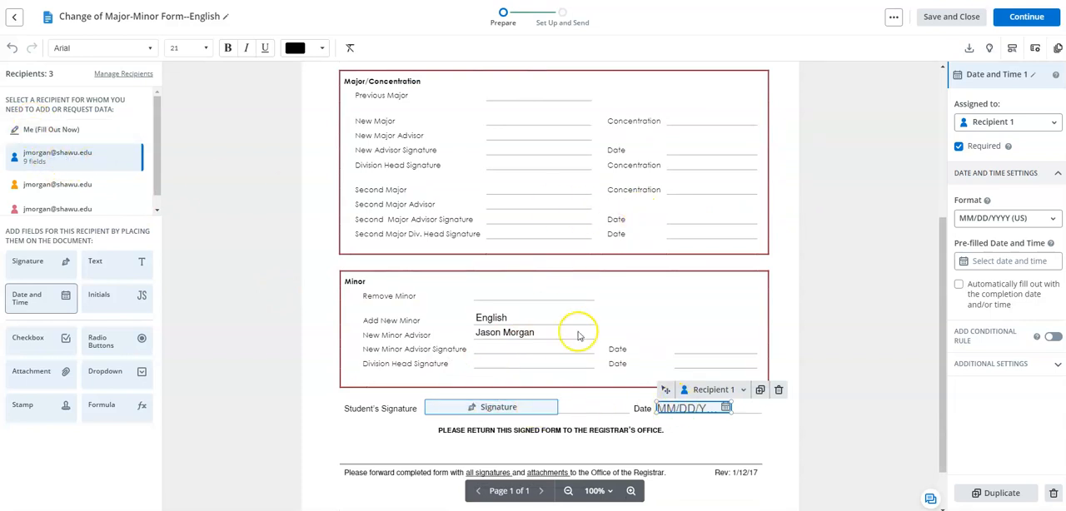
scroll(633, 275, "up", 4)
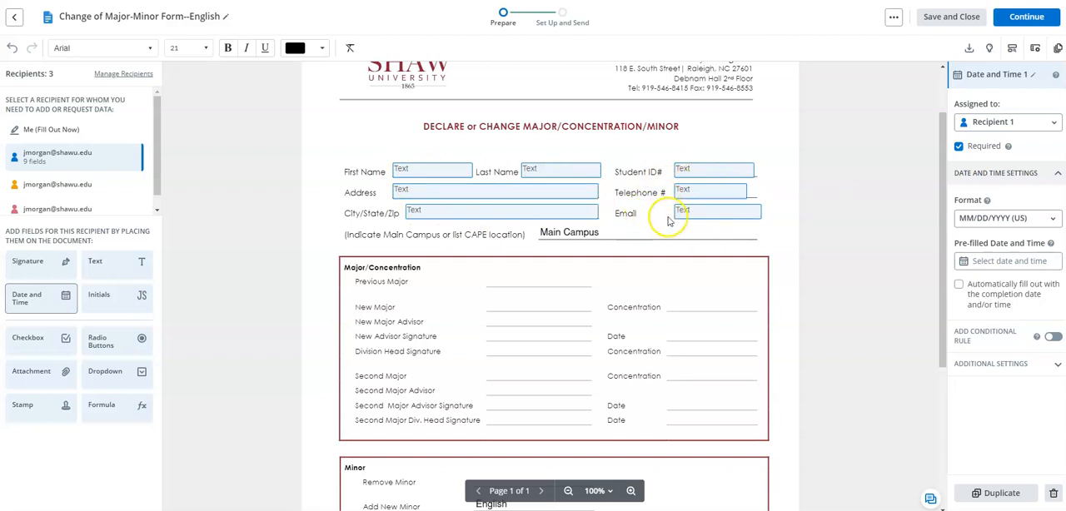
scroll(600, 197, "down", 3)
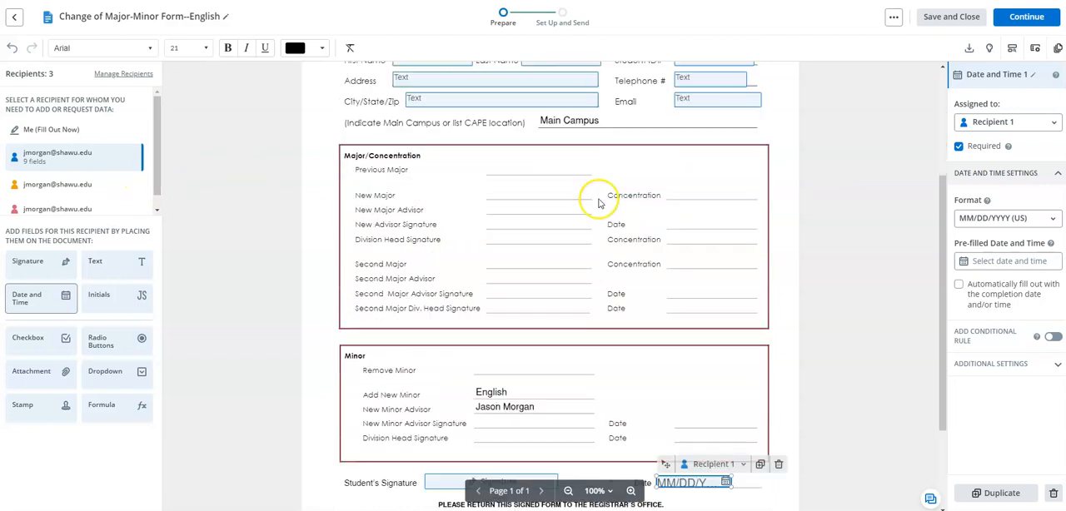
scroll(250, 233, "up", 1)
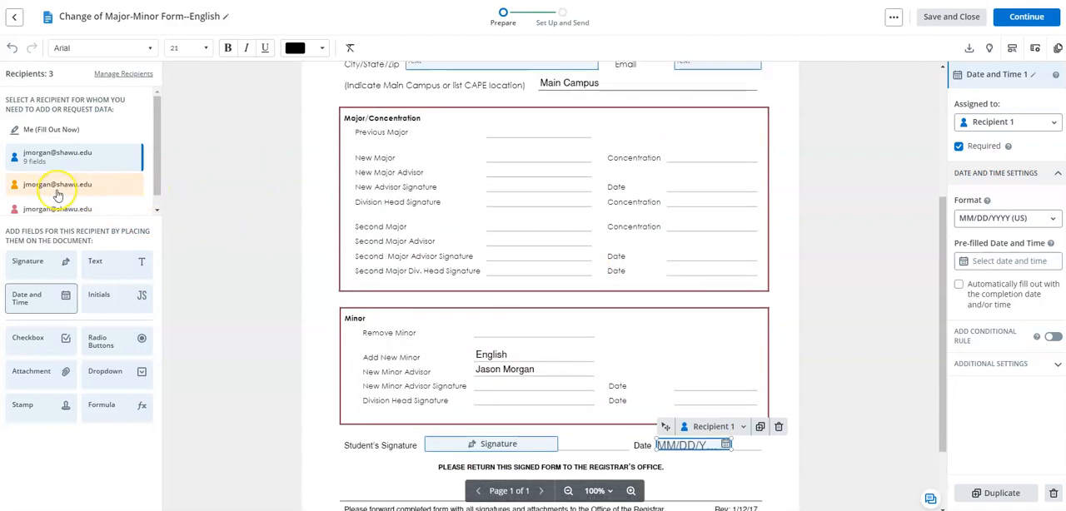
left_click(64, 186)
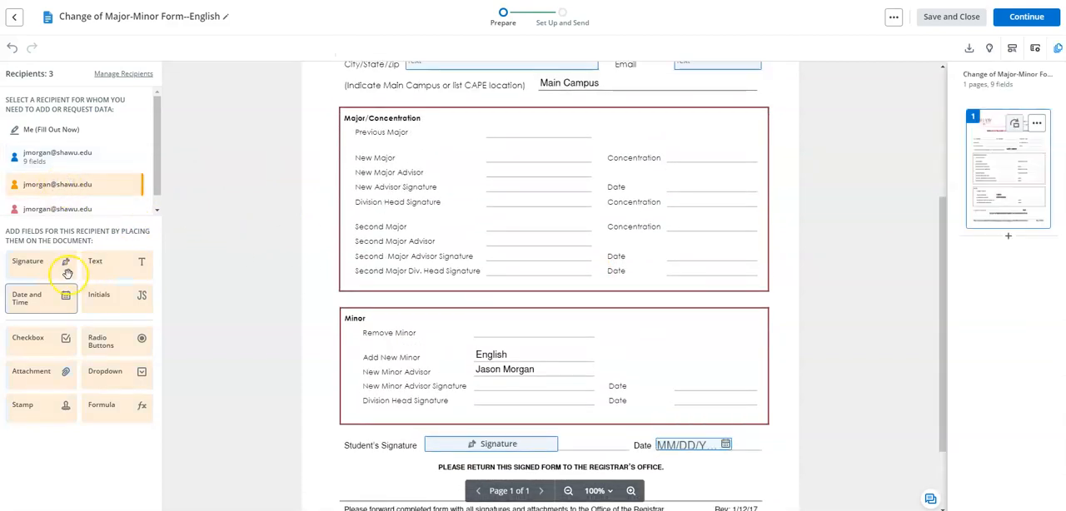
mouse_move(34, 273)
left_mouse_down()
mouse_move(574, 389)
mouse_move(477, 381)
left_mouse_up()
mouse_move(30, 300)
left_mouse_down()
mouse_move(680, 374)
mouse_move(676, 382)
left_mouse_up()
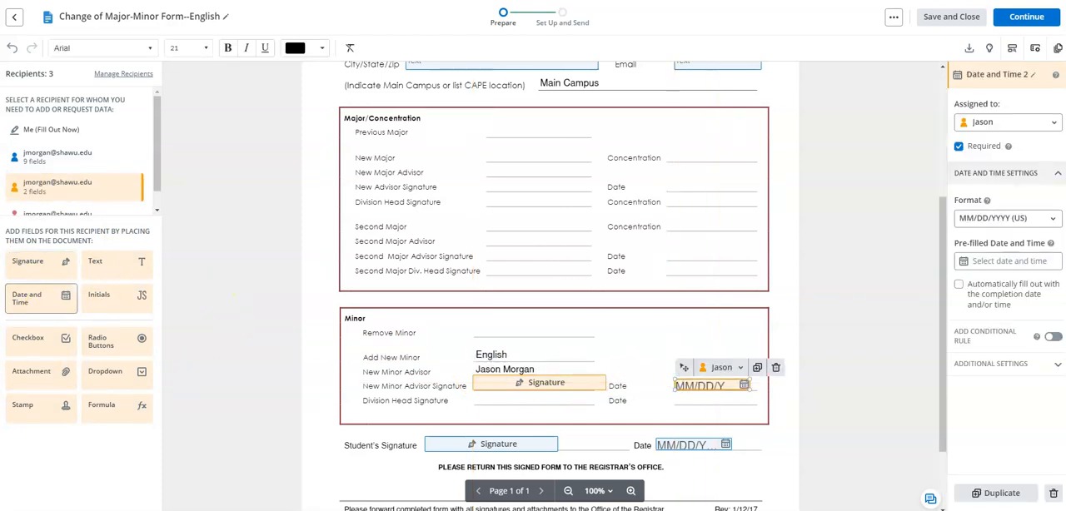
Place the third recipient's signature field on the Minor section's Division Head Signature line and a date field on its Date line
left_click(39, 217)
scroll(517, 261, "down", 2)
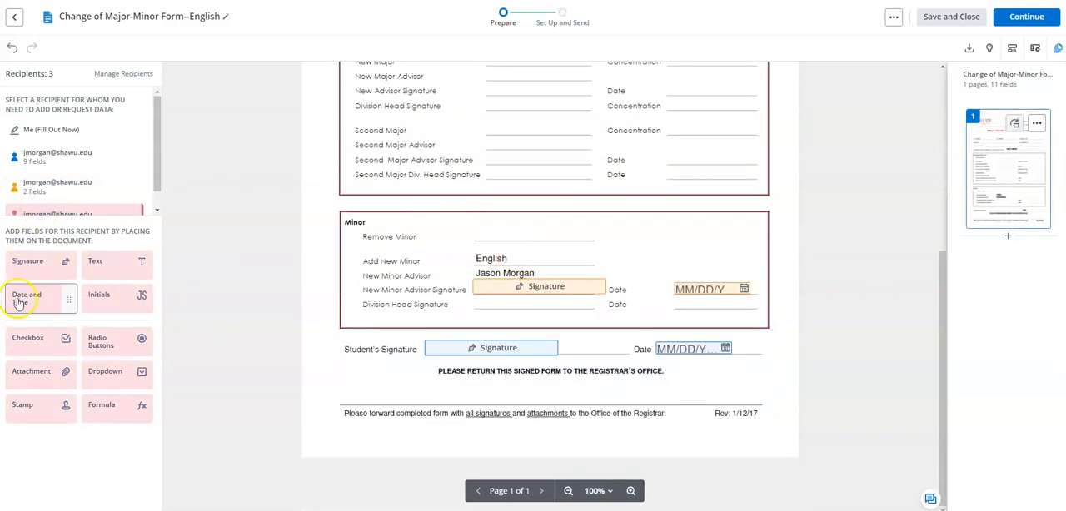
mouse_move(34, 265)
left_mouse_down()
mouse_move(483, 324)
mouse_move(476, 300)
left_mouse_up()
mouse_move(21, 298)
left_mouse_down()
mouse_move(731, 304)
mouse_move(679, 302)
left_mouse_up()
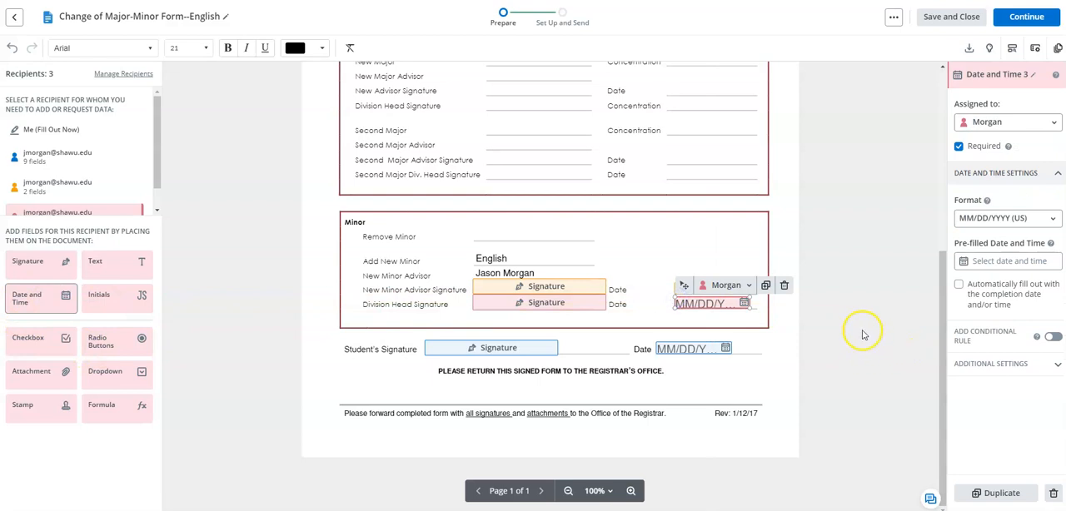
Check the placed fields, continue to the invite setup, and set recipients to receive the Change of Major-Minor form In Order
scroll(595, 317, "up", 5)
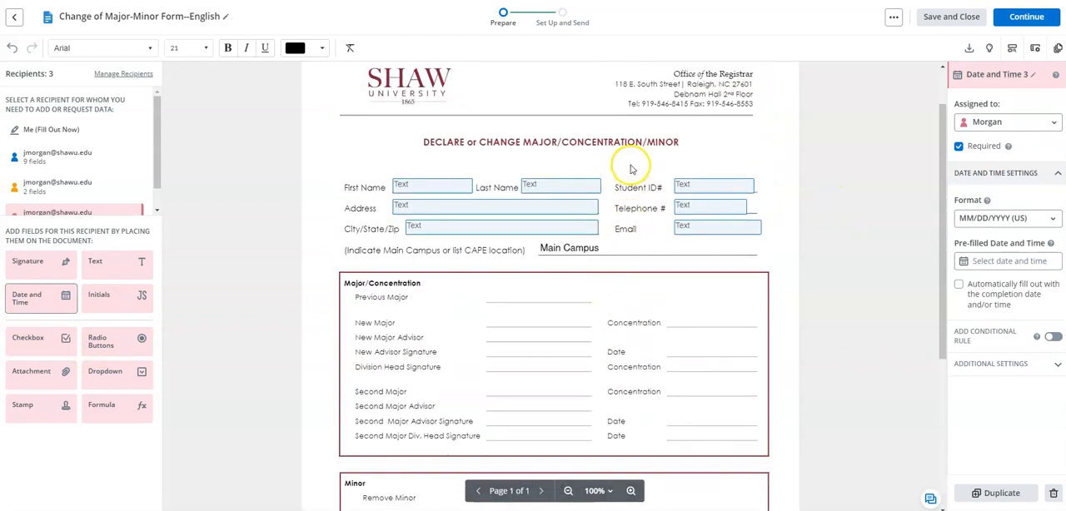
scroll(624, 161, "down", 5)
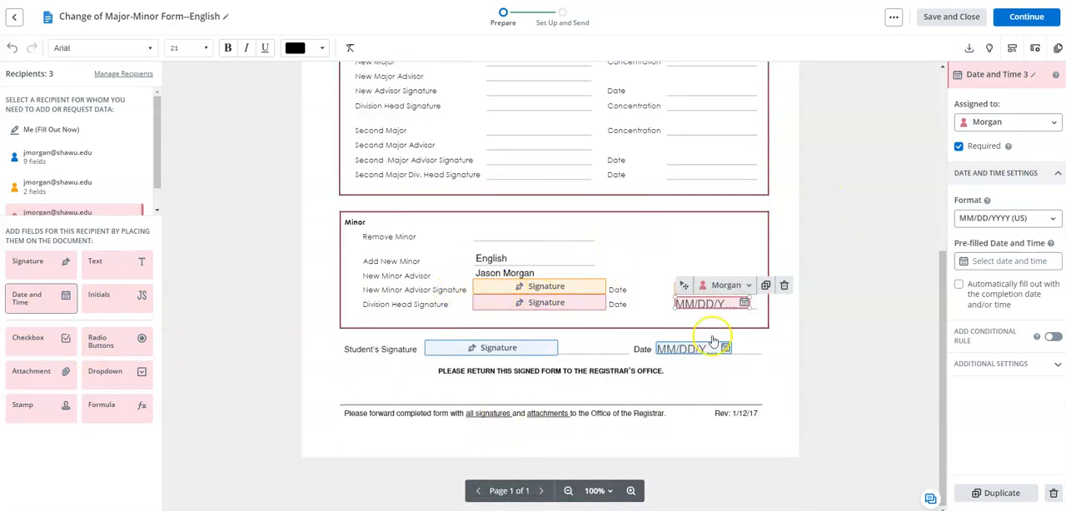
scroll(633, 217, "up", 2)
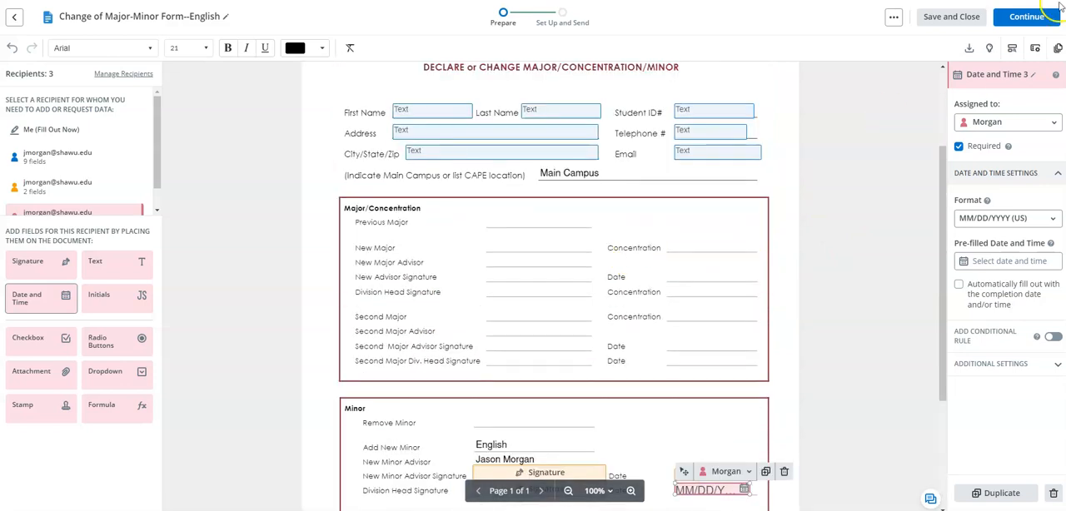
left_click(666, 101)
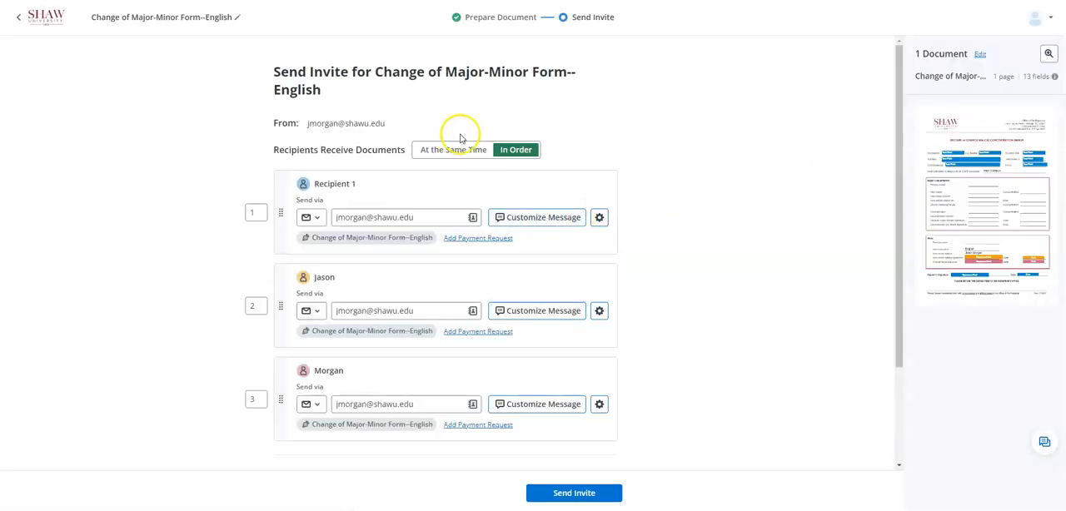
left_click(452, 150)
left_click(510, 150)
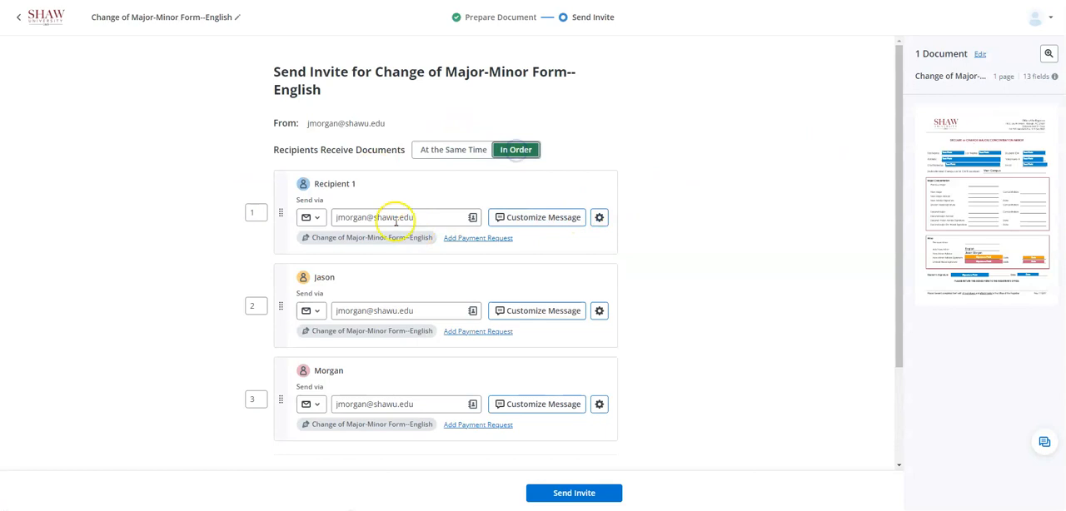